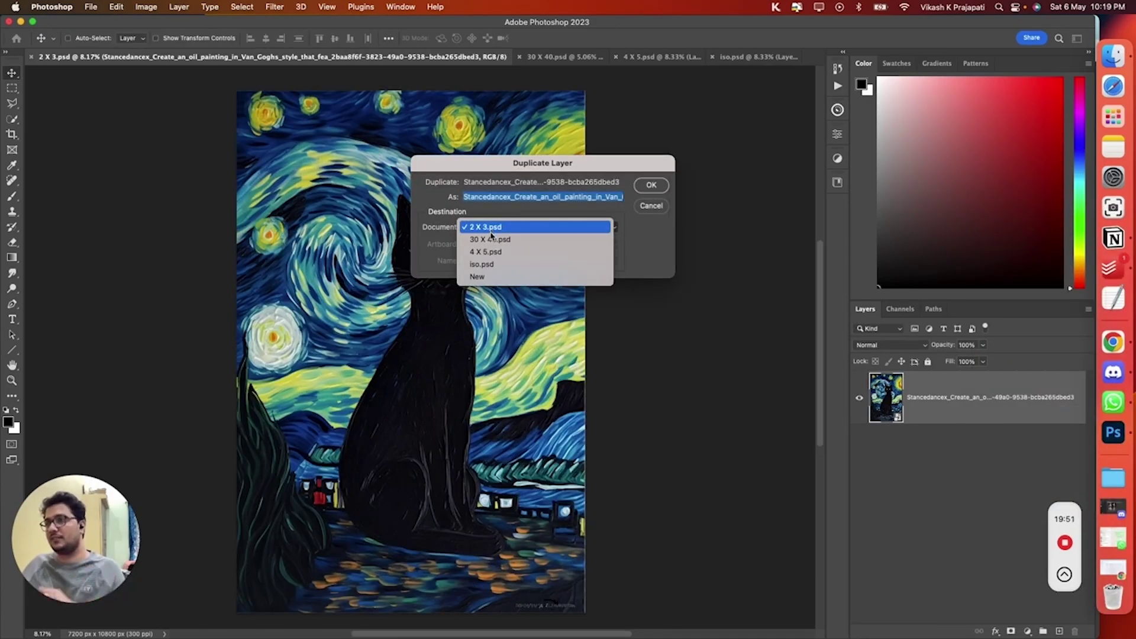
Send the duplicated layer to the 30 X 40 document and stretch it to cover the canvas.
{"action": "left_click", "coordinate": [491, 239]}
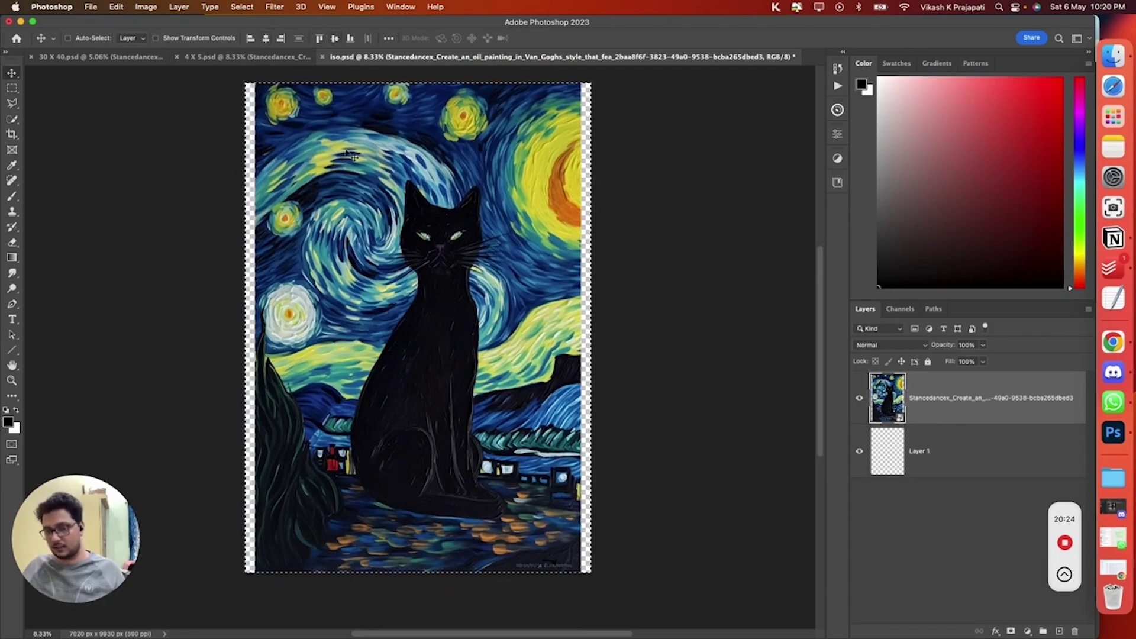
{"action": "left_click_drag", "start_coordinate": [418, 573], "coordinate": [420, 608]}
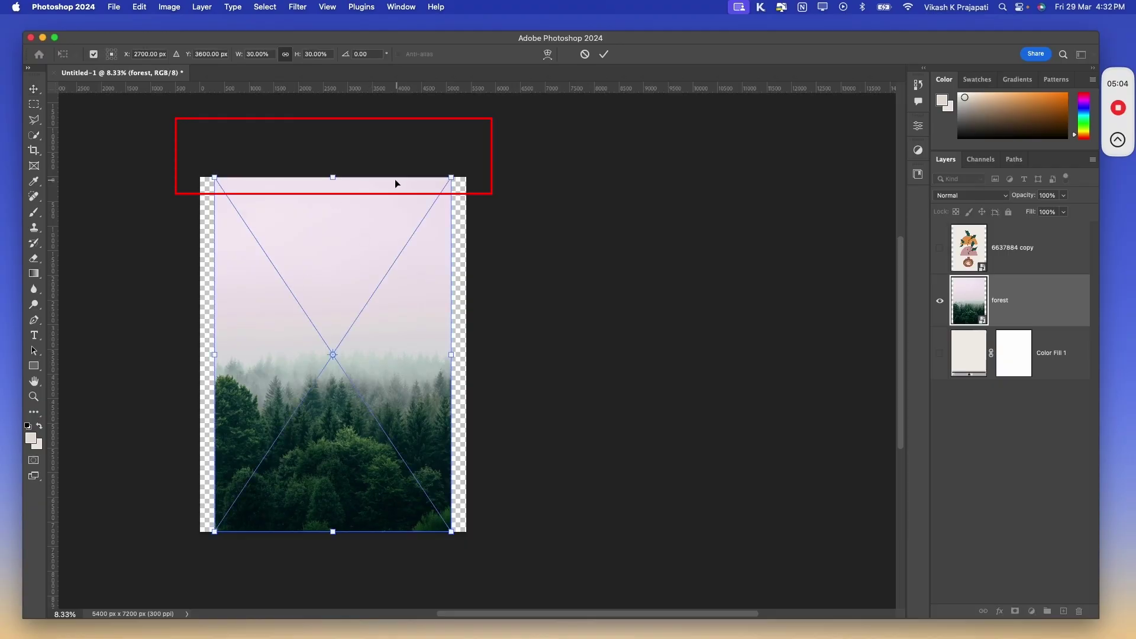
{"action": "left_click_drag", "start_coordinate": [332, 178], "coordinate": [342, 126]}
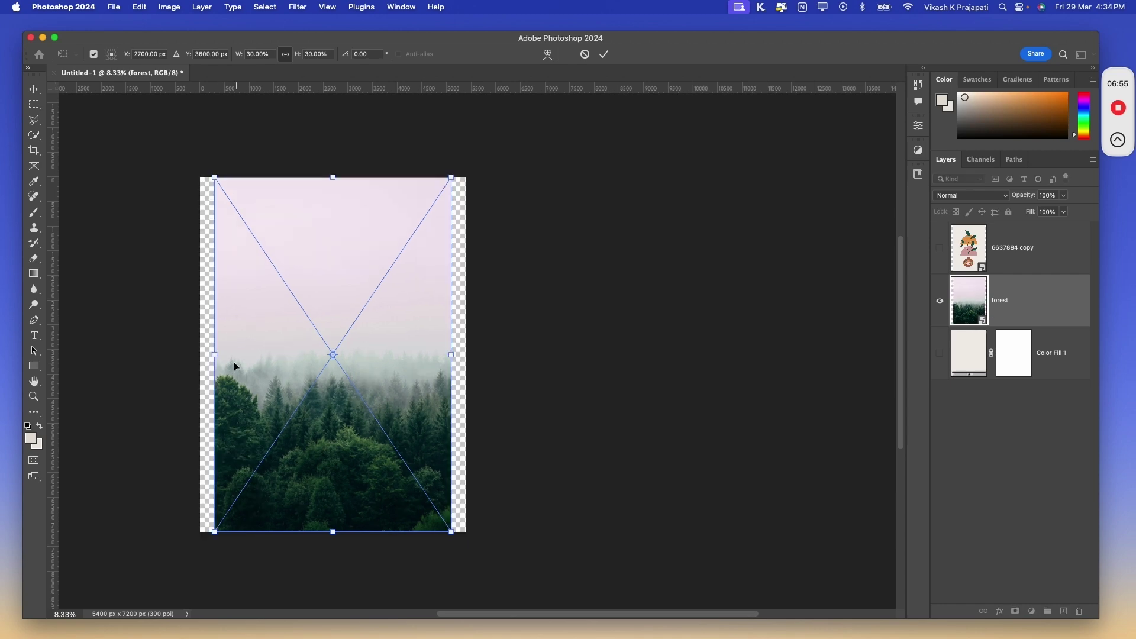
{"action": "left_click_drag", "start_coordinate": [215, 355], "coordinate": [200, 355]}
{"action": "left_click_drag", "start_coordinate": [450, 357], "coordinate": [466, 357]}
{"action": "key", "text": "Return"}
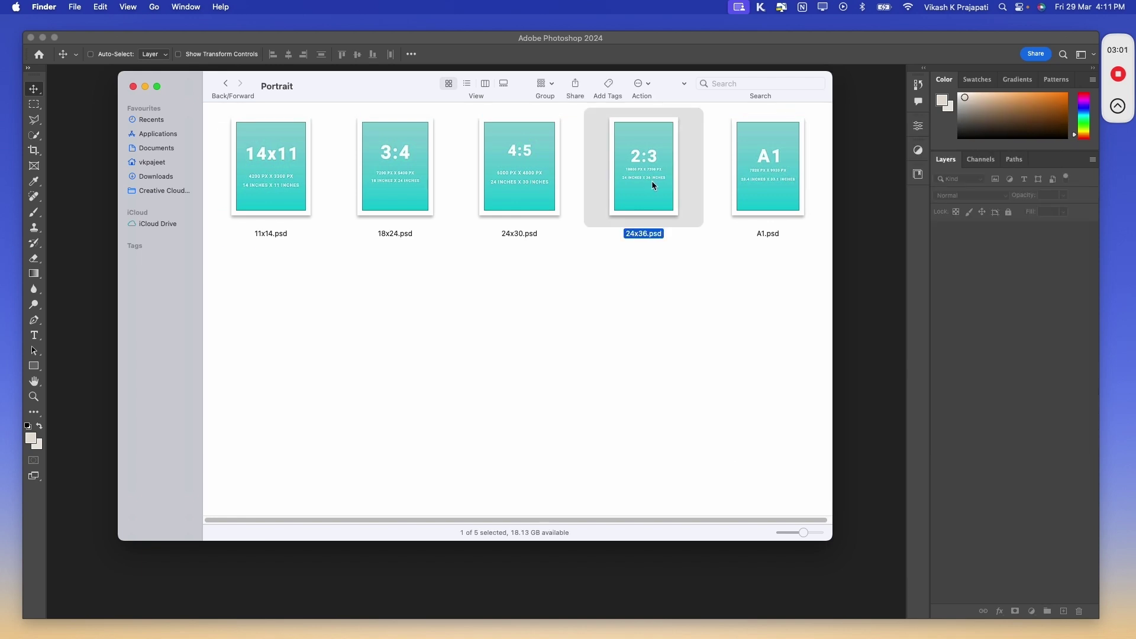
{"action": "left_click_drag", "start_coordinate": [650, 180], "coordinate": [592, 567]}
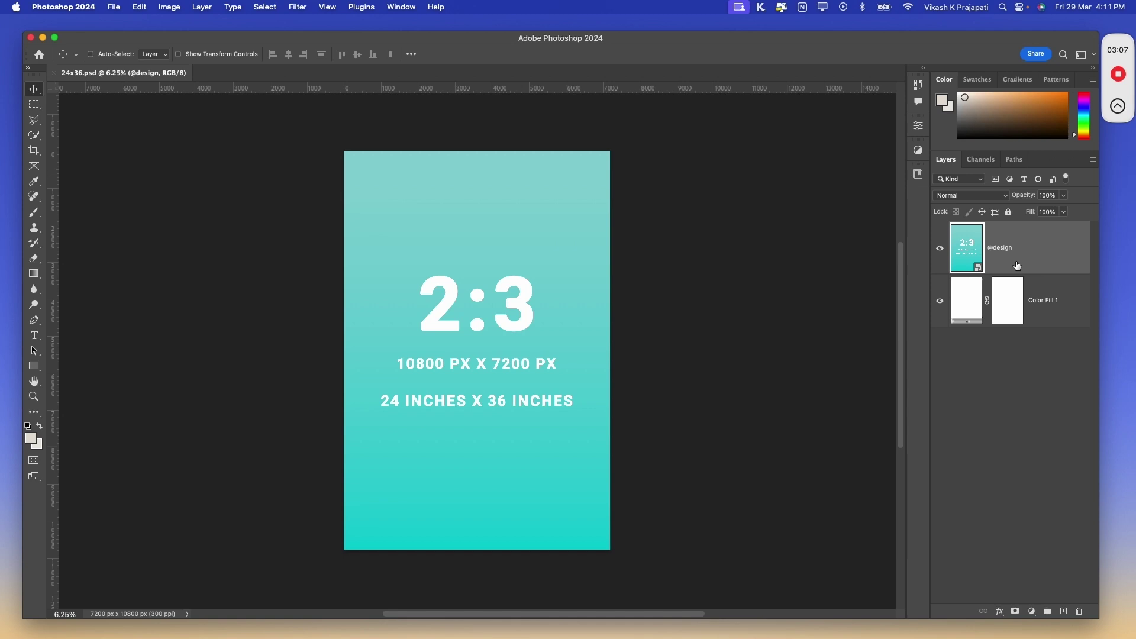
{"action": "left_click", "coordinate": [1059, 301]}
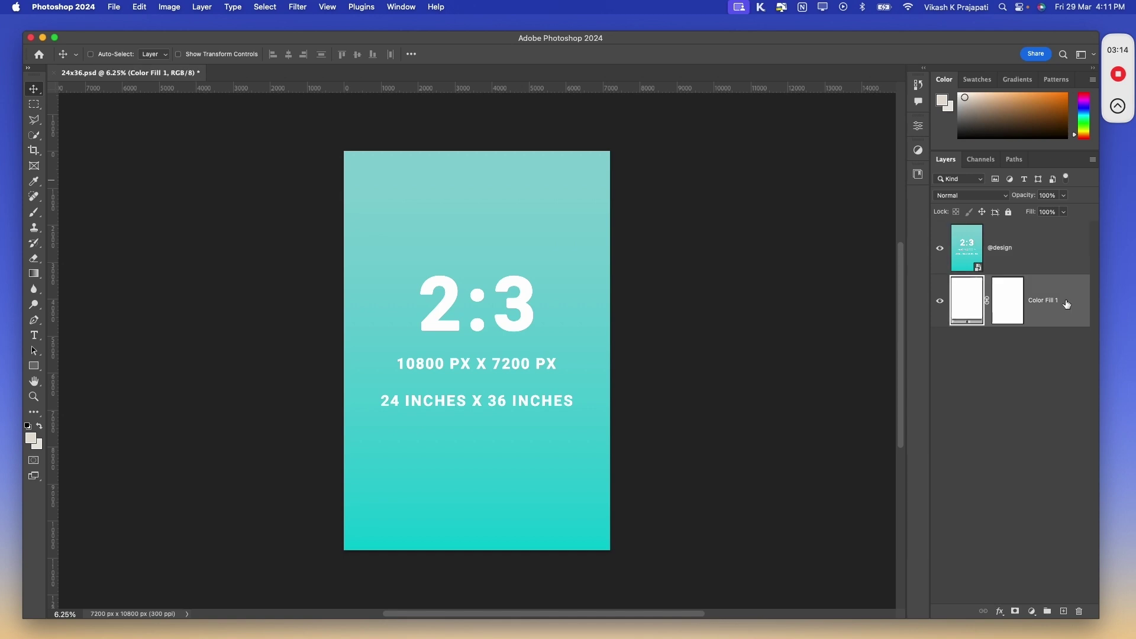
{"action": "left_click", "coordinate": [1022, 252]}
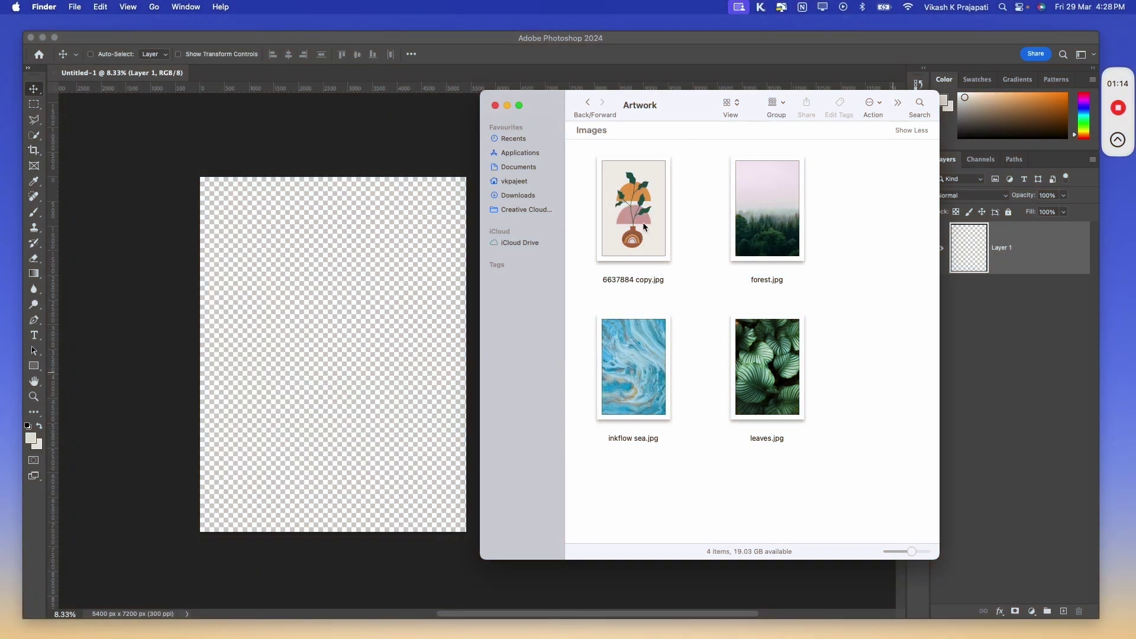
Place 6637884 copy.jpg on the canvas and stretch it to the top and bottom edges.
{"action": "left_click_drag", "start_coordinate": [644, 226], "coordinate": [374, 318]}
{"action": "left_click_drag", "start_coordinate": [374, 317], "coordinate": [374, 317]}
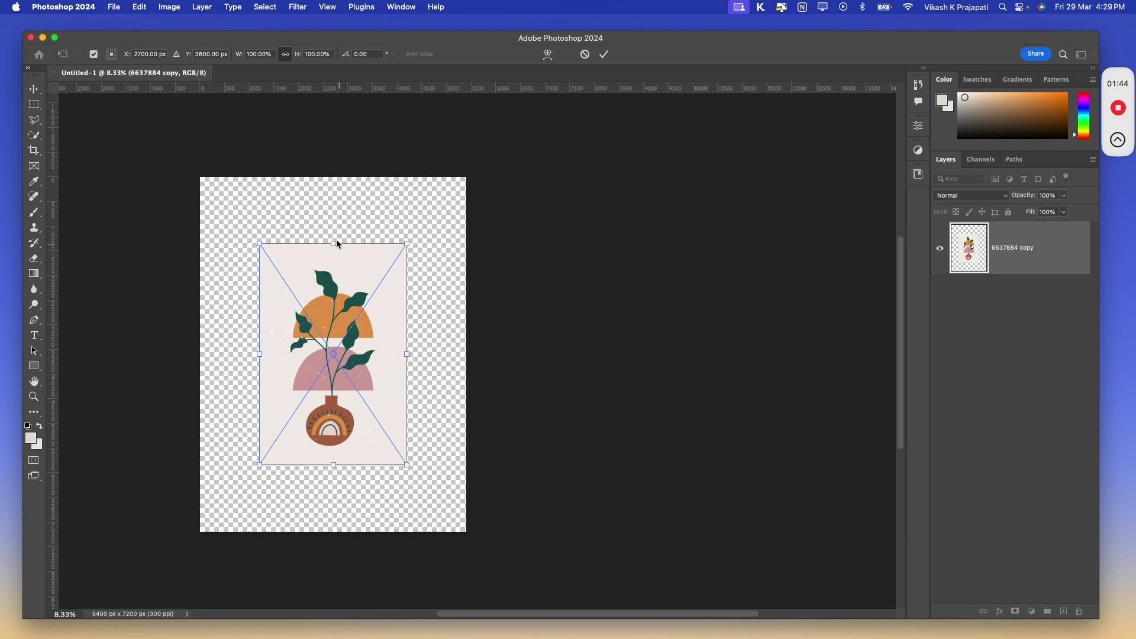
{"action": "left_click_drag", "start_coordinate": [336, 243], "coordinate": [339, 179]}
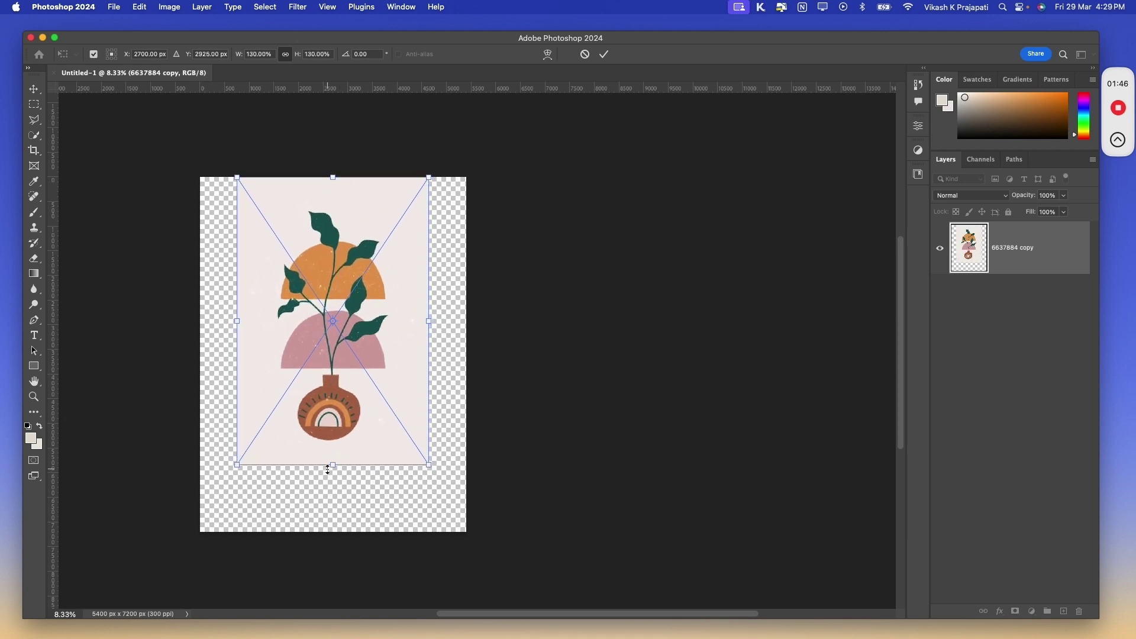
{"action": "left_click_drag", "start_coordinate": [328, 469], "coordinate": [330, 534]}
{"action": "key", "text": "Return"}
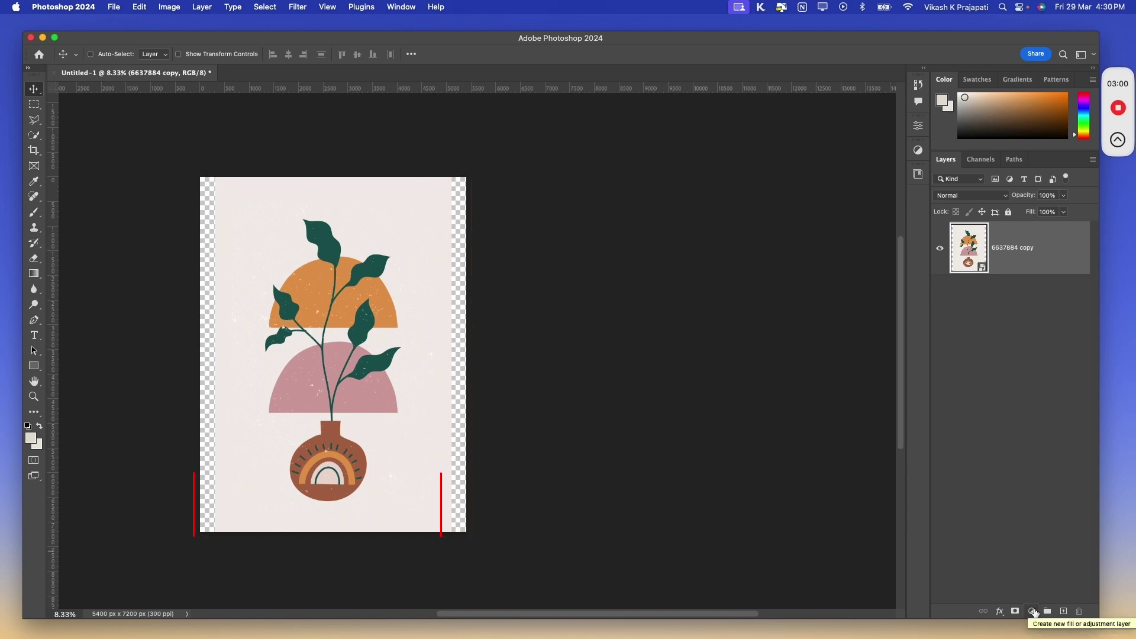
Add a Solid Color fill layer beneath the artwork, sampled to the off-white f2ede9.
{"action": "left_click", "coordinate": [1033, 611]}
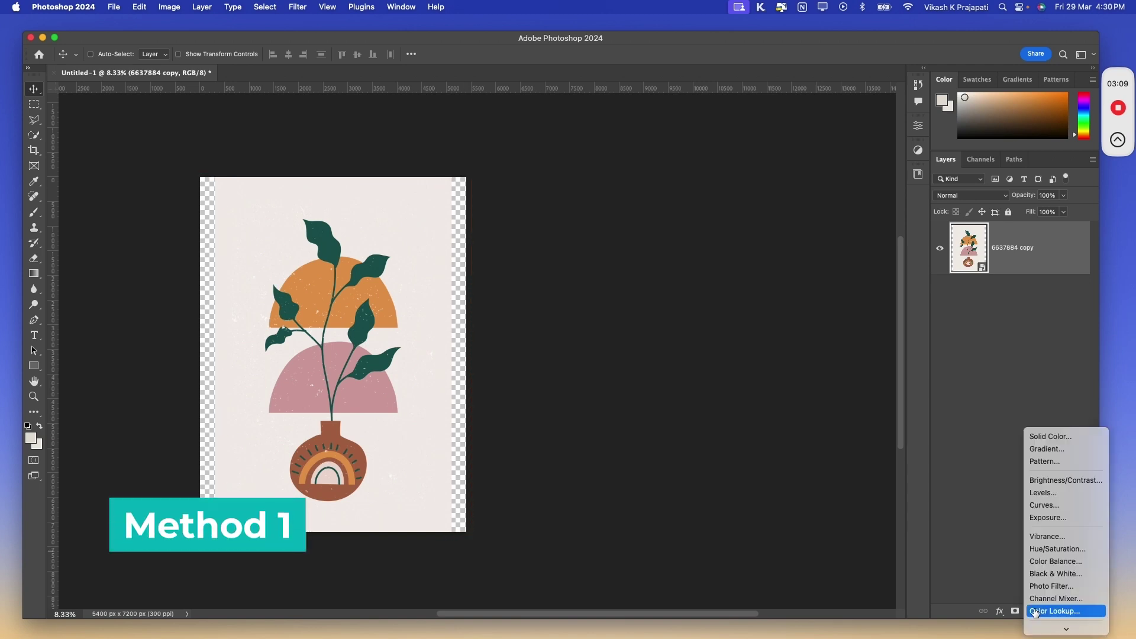
{"action": "left_click", "coordinate": [1046, 436]}
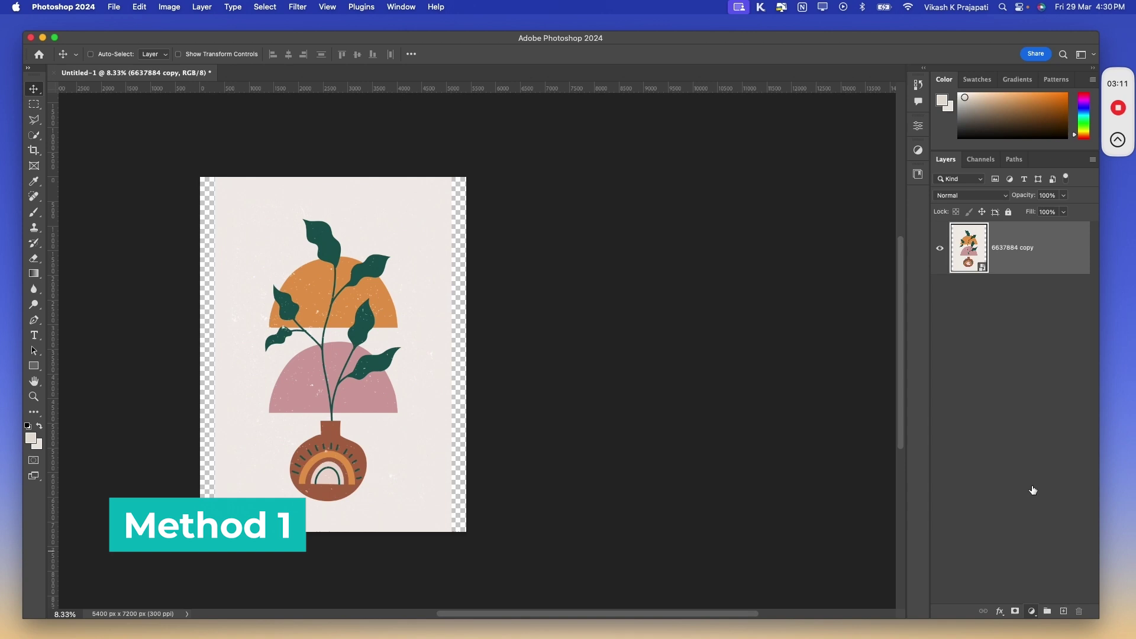
{"action": "left_click", "coordinate": [1036, 178]}
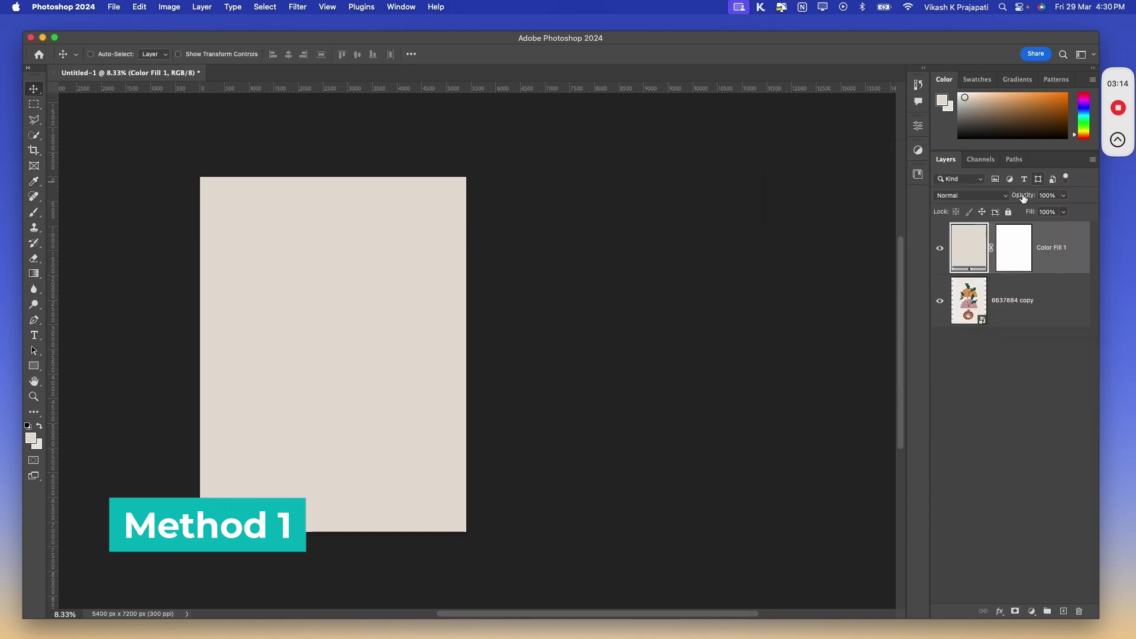
{"action": "left_click_drag", "start_coordinate": [967, 249], "coordinate": [970, 328]}
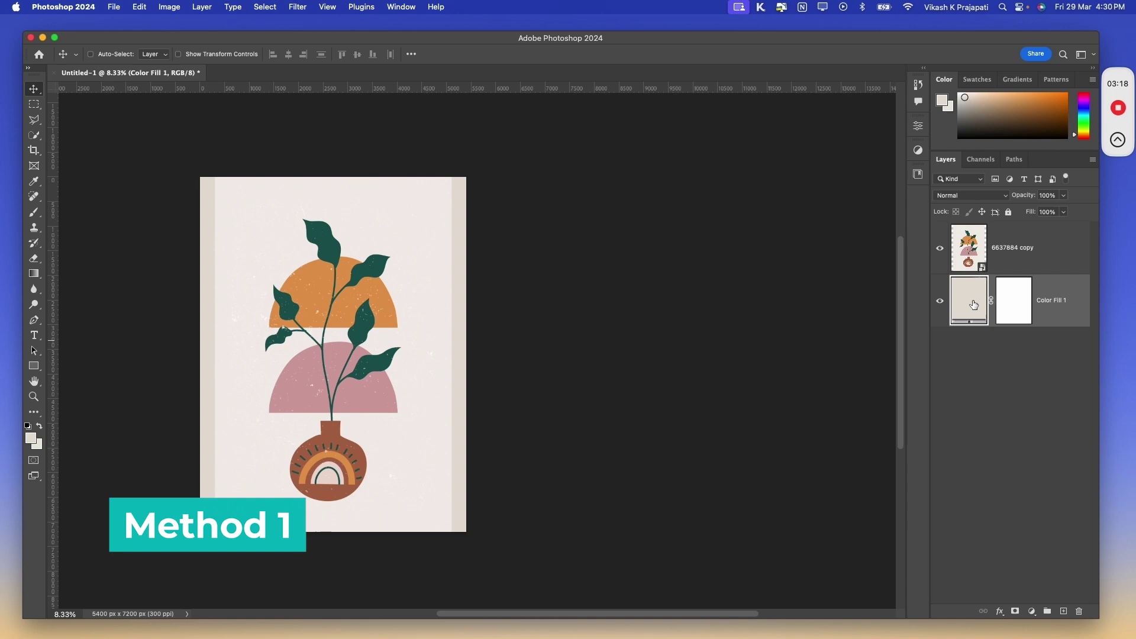
{"action": "double_click", "coordinate": [974, 305]}
{"action": "left_click", "coordinate": [446, 268]}
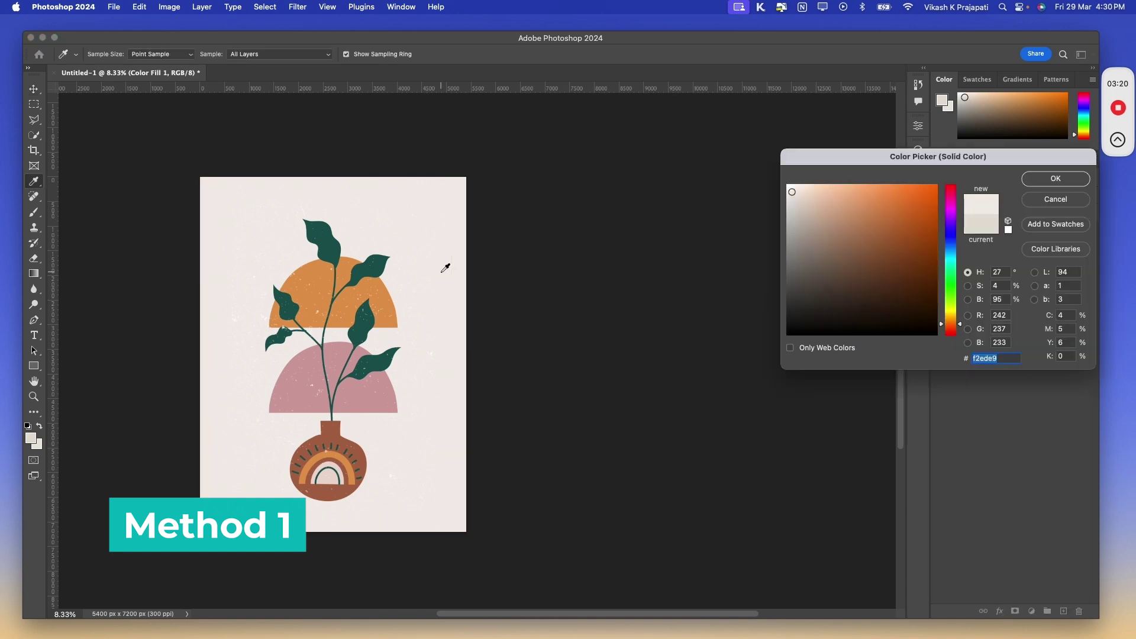
{"action": "left_click", "coordinate": [1056, 180]}
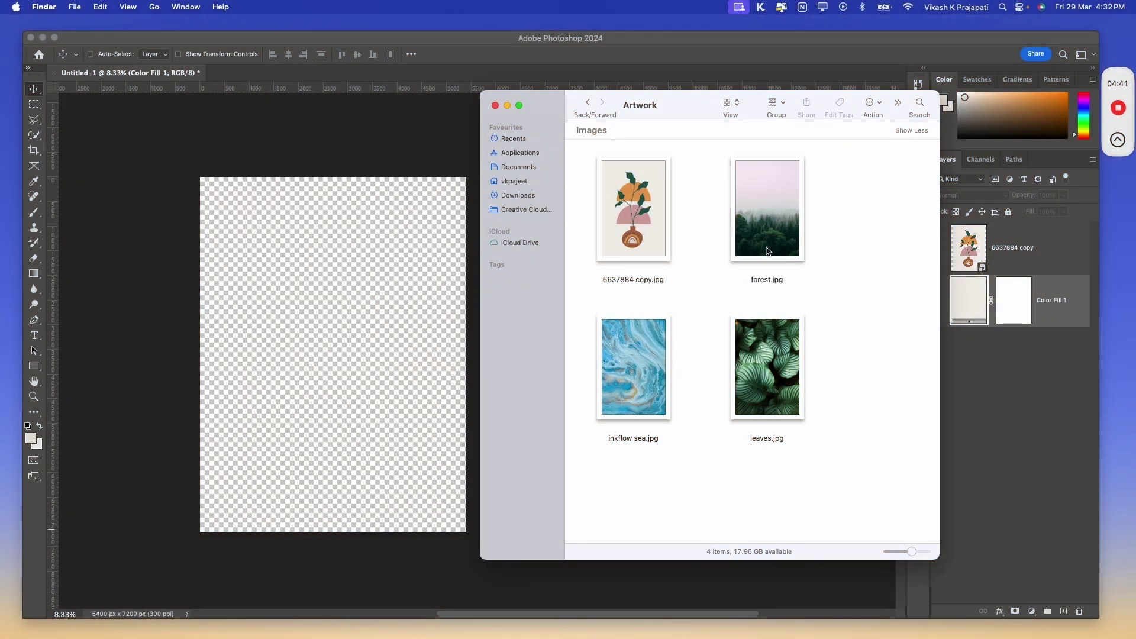
Place forest.jpg on the canvas and enlarge it proportionally past the canvas top.
{"action": "left_click", "coordinate": [767, 251]}
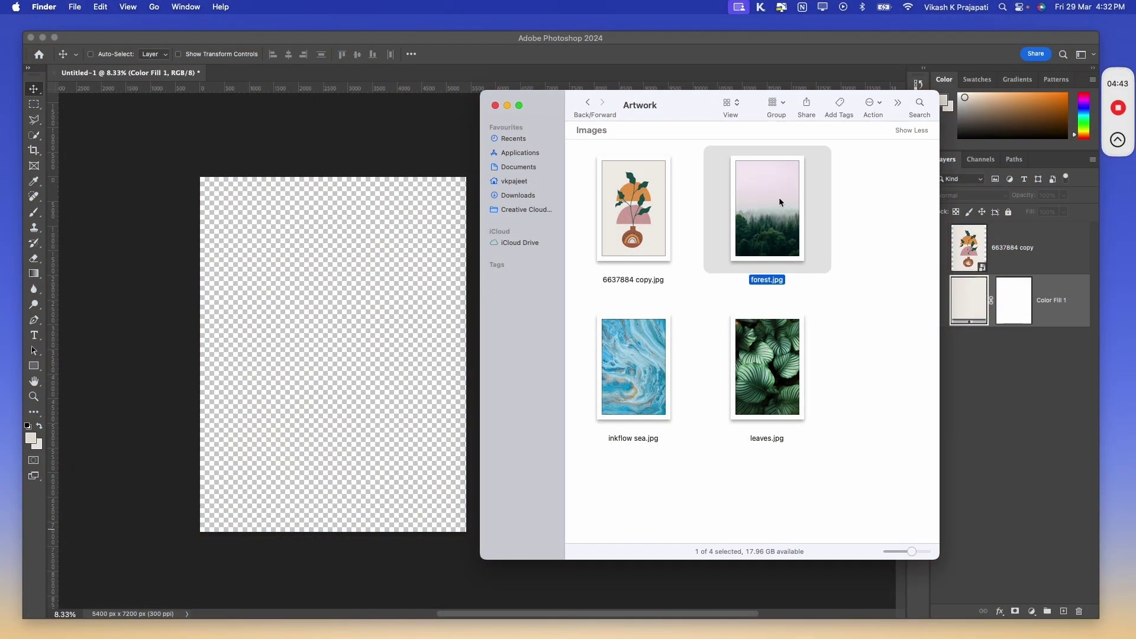
{"action": "left_click_drag", "start_coordinate": [780, 202], "coordinate": [347, 325]}
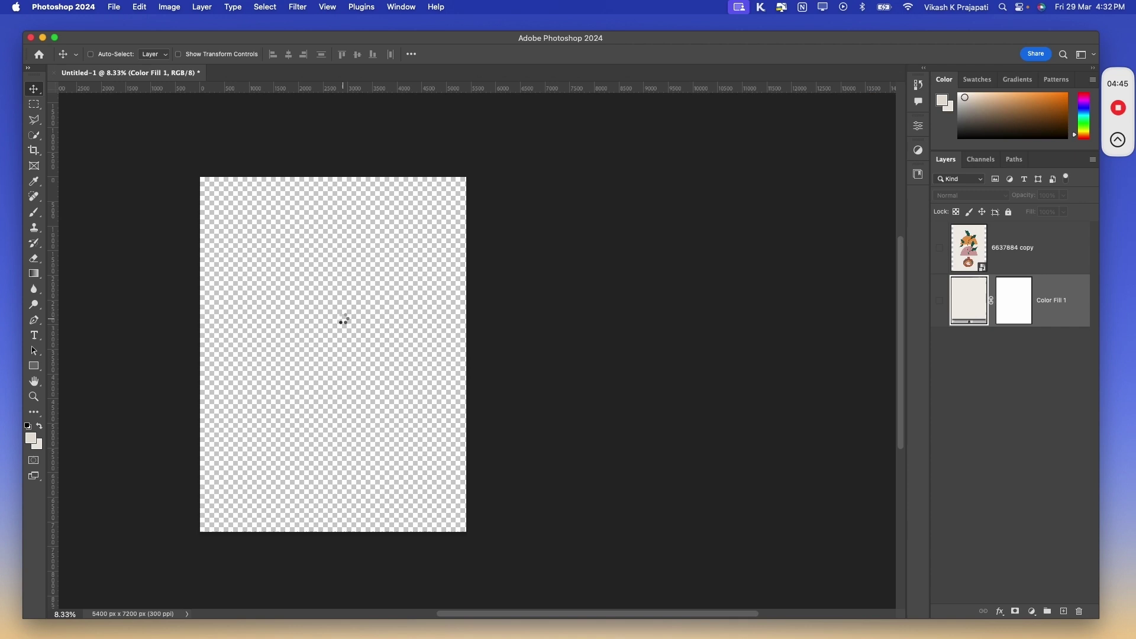
{"action": "key", "text": "Return"}
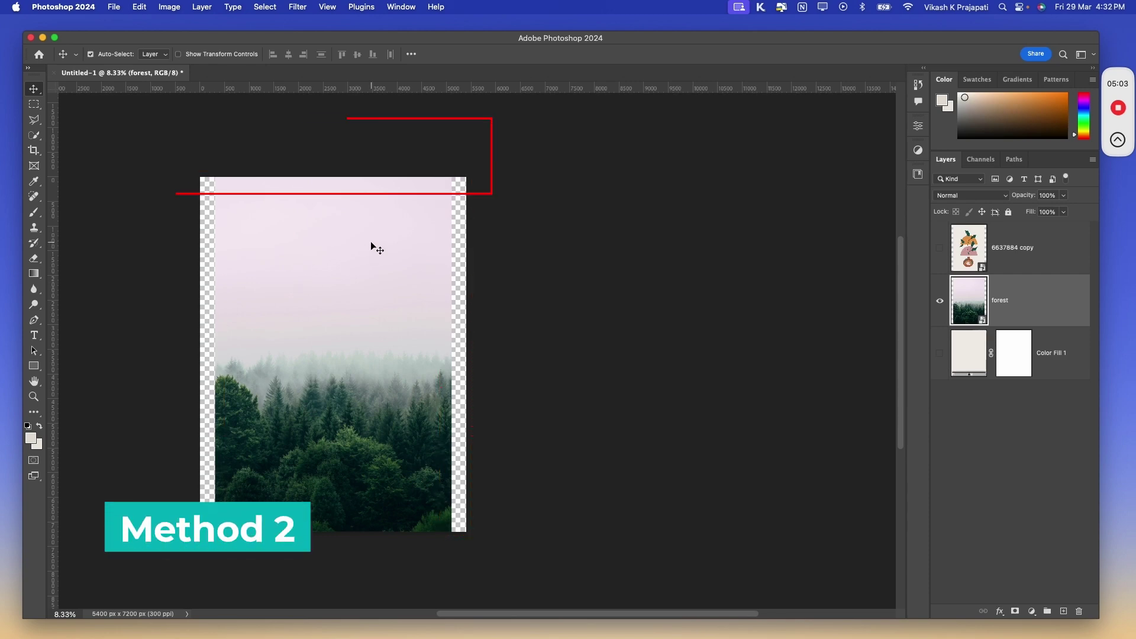
{"action": "key", "text": "super+t"}
{"action": "left_click_drag", "start_coordinate": [332, 176], "coordinate": [346, 131]}
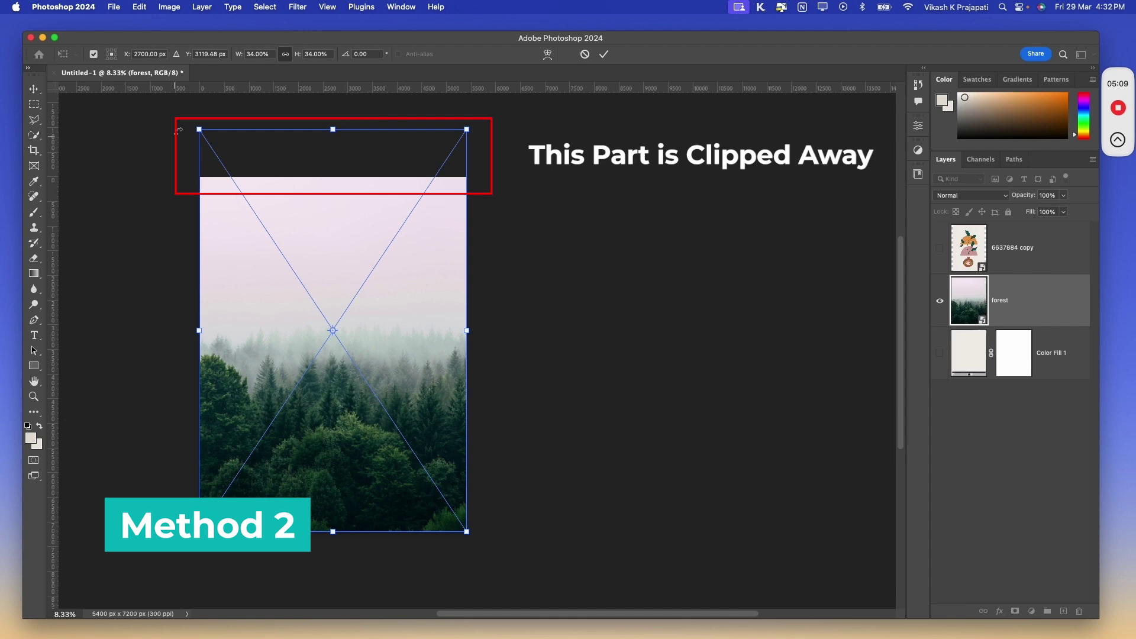
{"action": "key", "text": "super+h"}
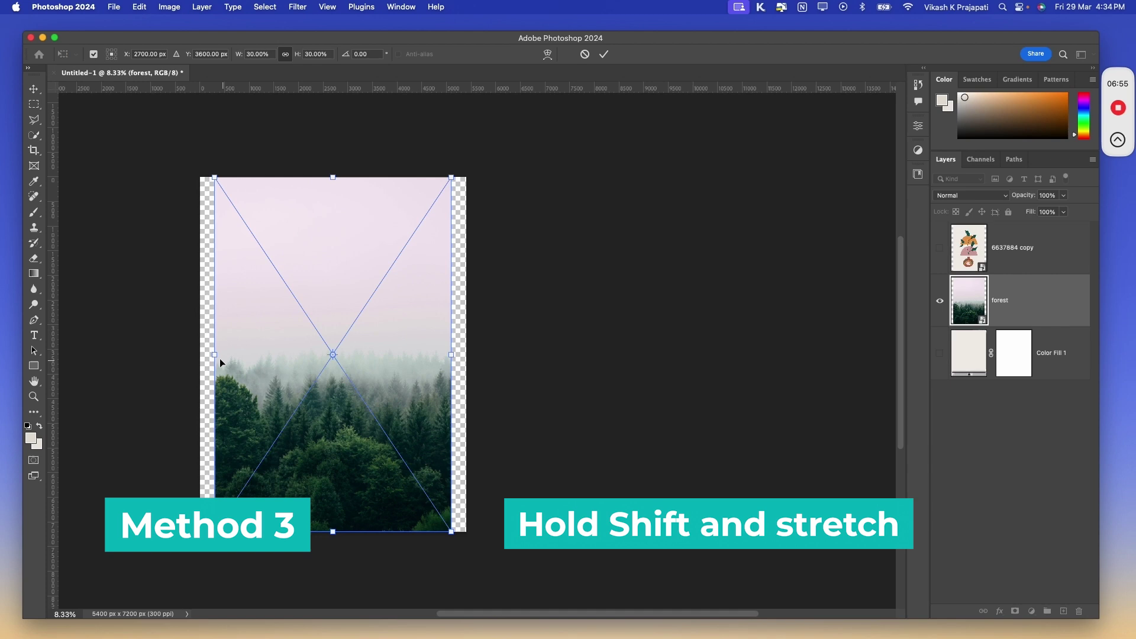
Drag the forest image's left and right edges out to the canvas sides.
{"action": "left_click_drag", "start_coordinate": [214, 355], "coordinate": [200, 355]}
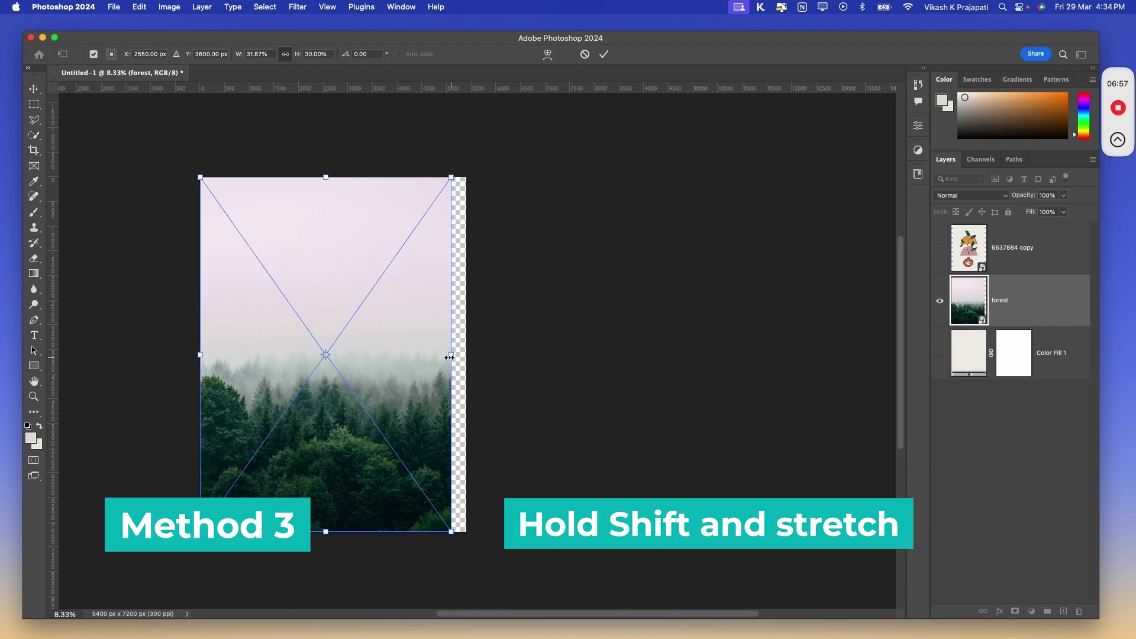
{"action": "left_click_drag", "start_coordinate": [450, 357], "coordinate": [467, 355]}
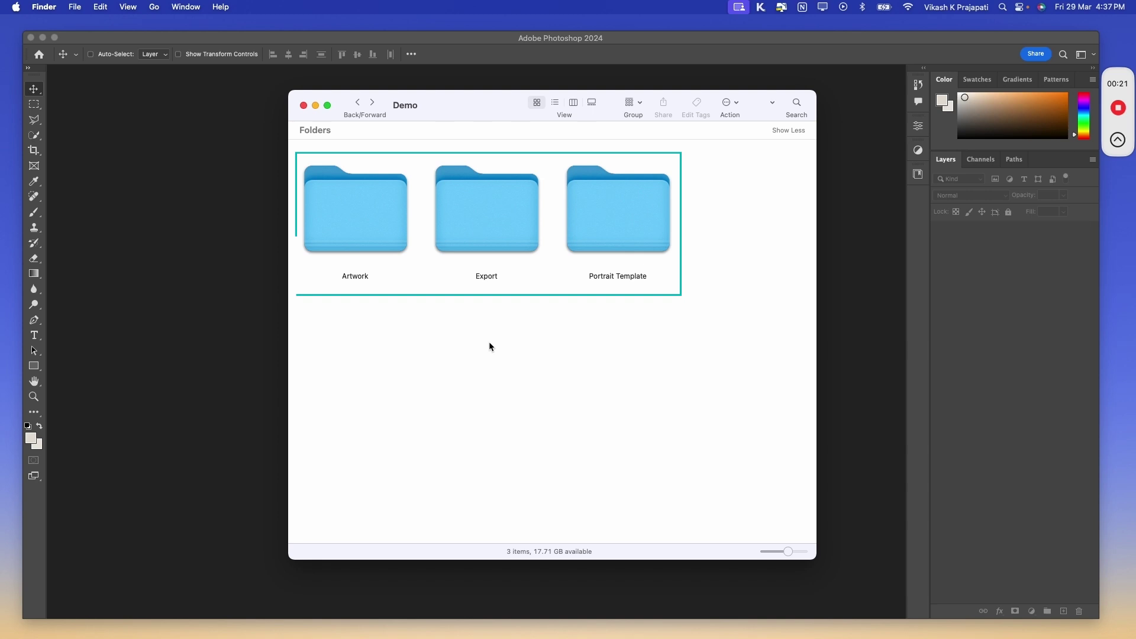
Check the Portrait Template and Artwork folders, select leaves.jpg, then open the Export folder.
{"action": "double_click", "coordinate": [601, 213]}
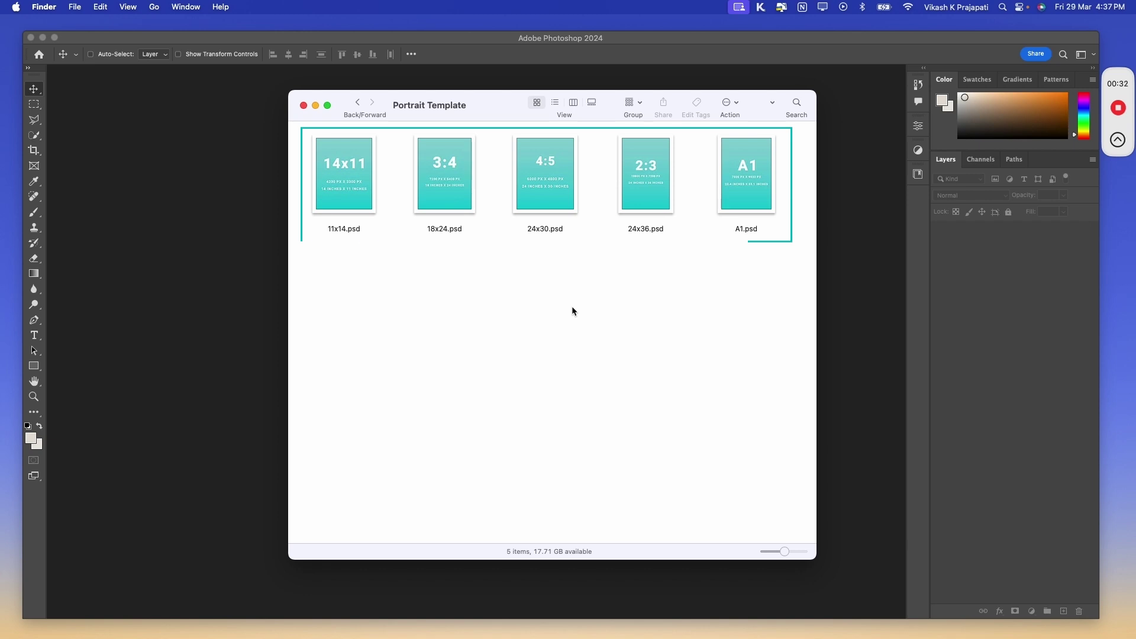
{"action": "left_click", "coordinate": [357, 103]}
{"action": "double_click", "coordinate": [336, 229]}
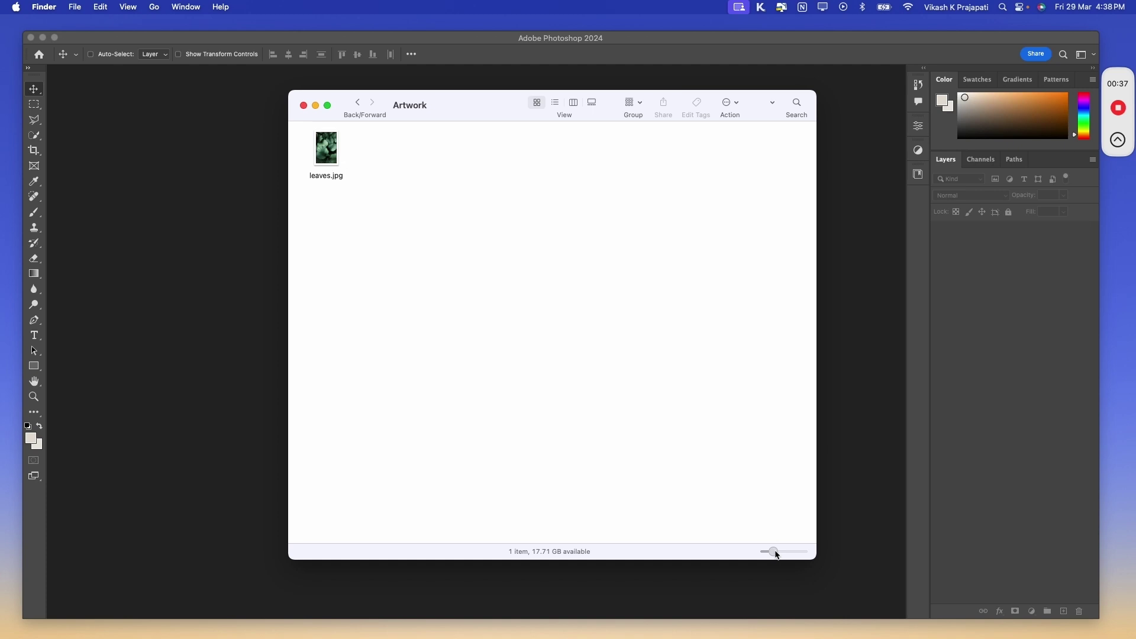
{"action": "left_click_drag", "start_coordinate": [774, 552], "coordinate": [792, 551]}
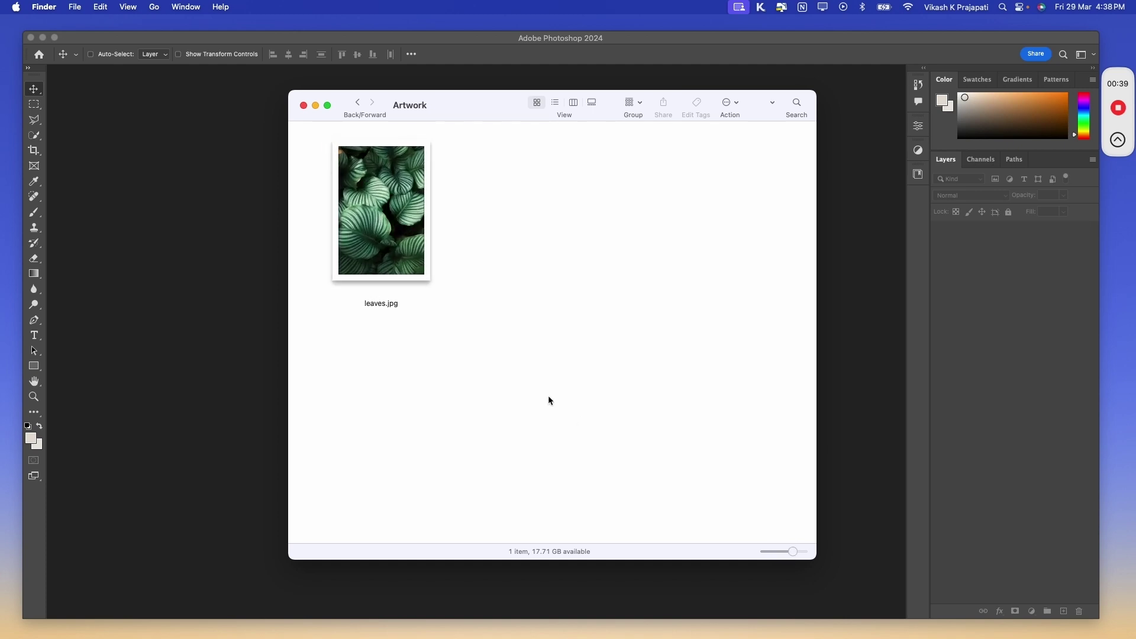
{"action": "key", "text": "Right"}
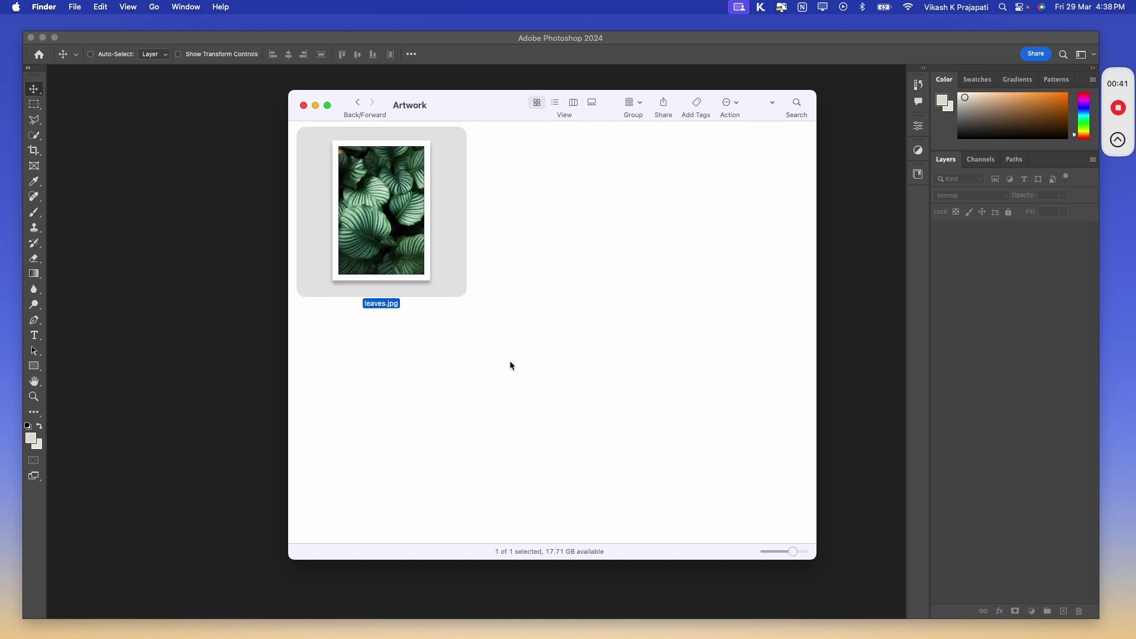
{"action": "left_click", "coordinate": [358, 102]}
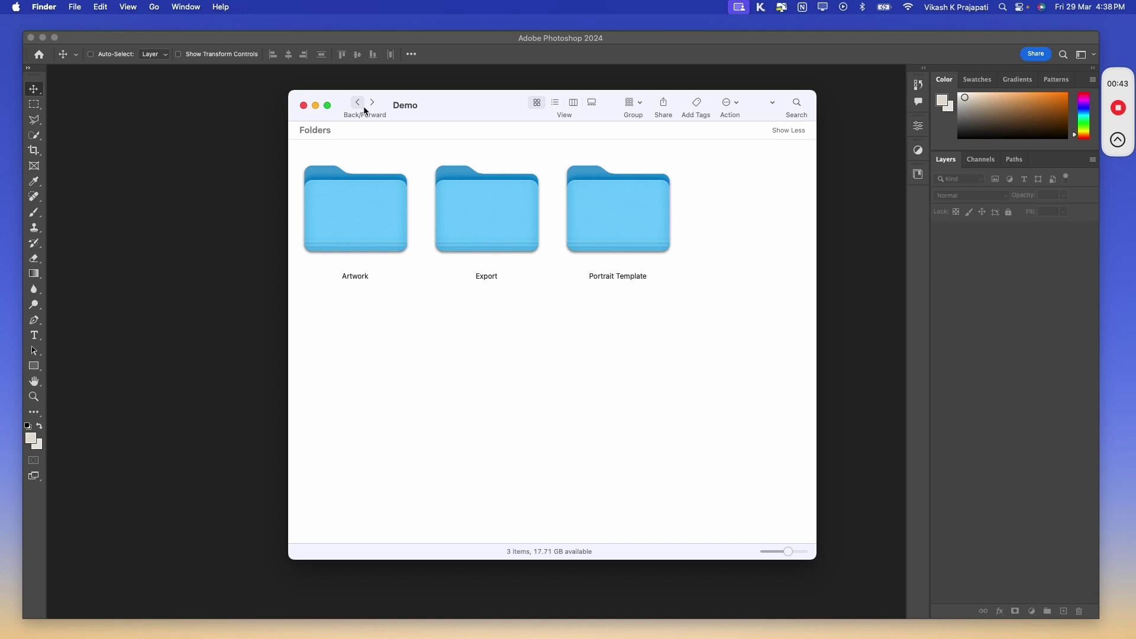
{"action": "double_click", "coordinate": [487, 218]}
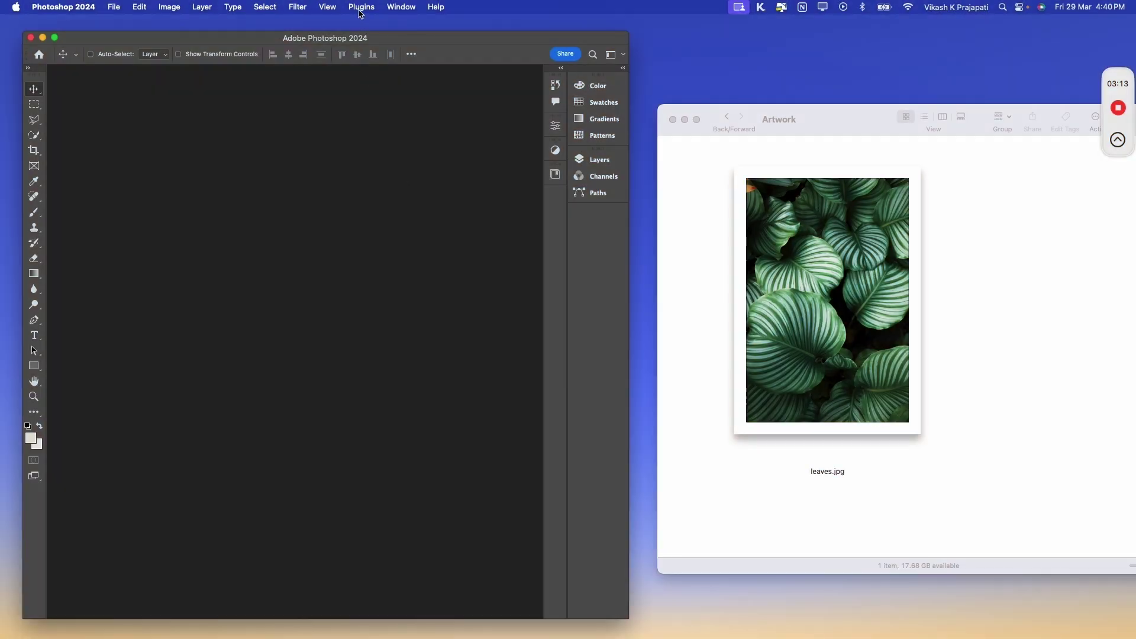
Launch the Bulk Mockup panel from the Plugins menu.
{"action": "left_click", "coordinate": [361, 10]}
{"action": "mouse_move", "coordinate": [384, 63]}
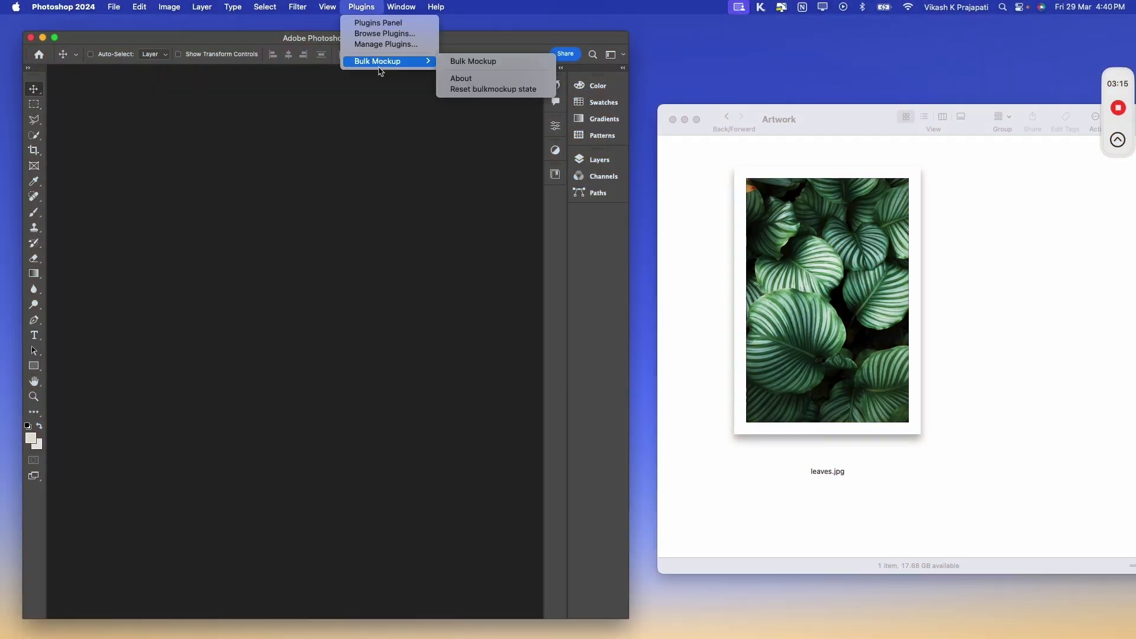
{"action": "left_click", "coordinate": [487, 64]}
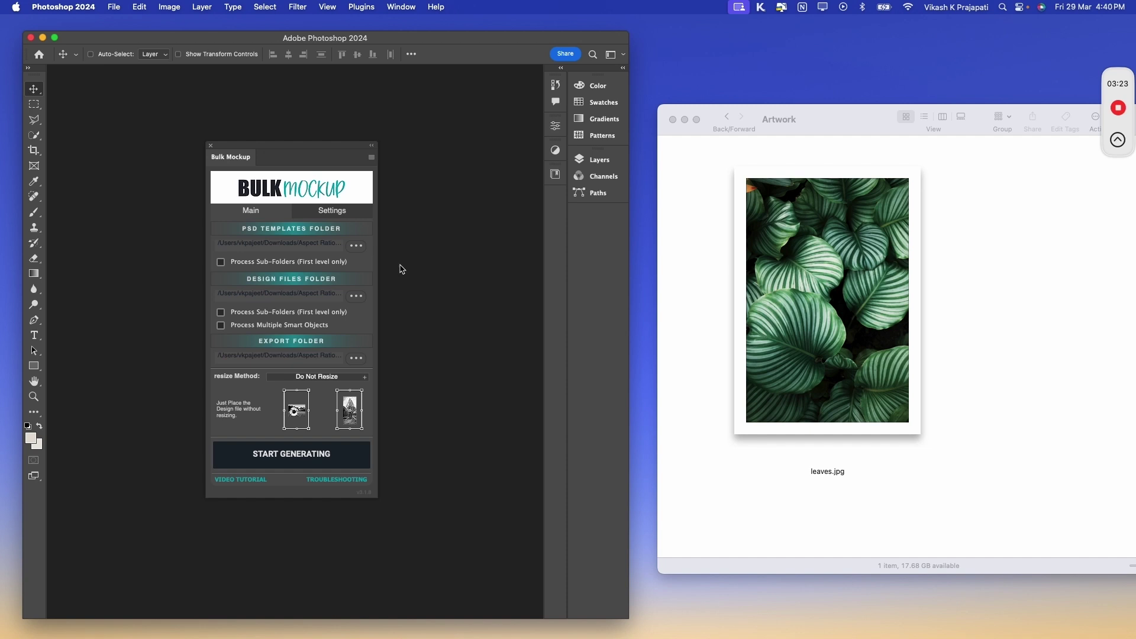
Set Portrait Template, Artwork and Export as the templates, design files and export folders.
{"action": "left_click", "coordinate": [356, 247]}
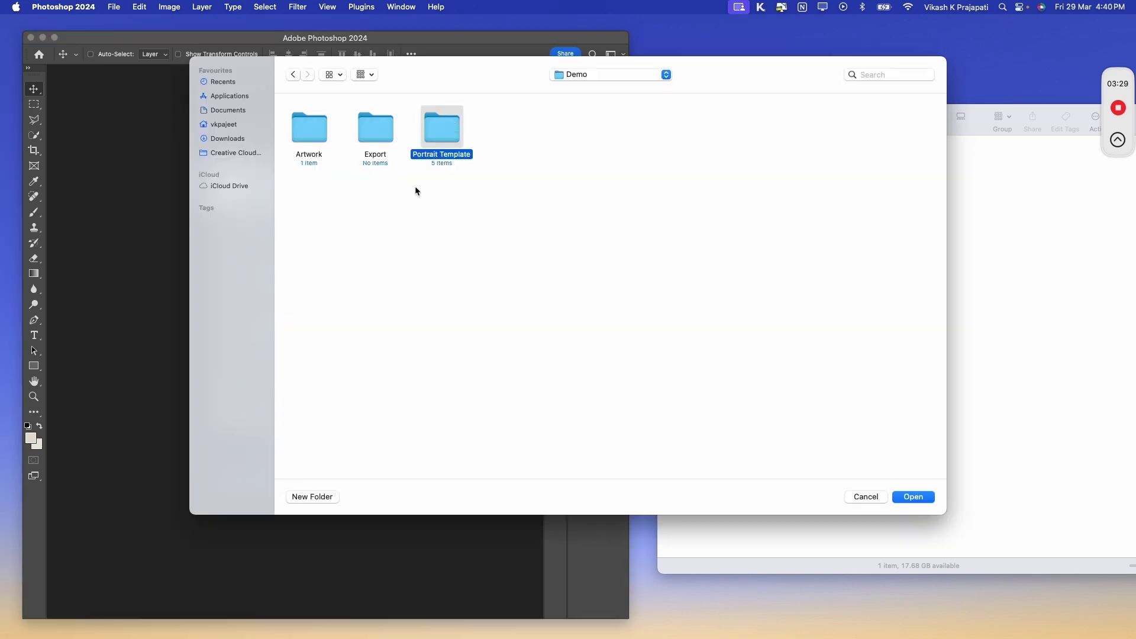
{"action": "left_click", "coordinate": [926, 500]}
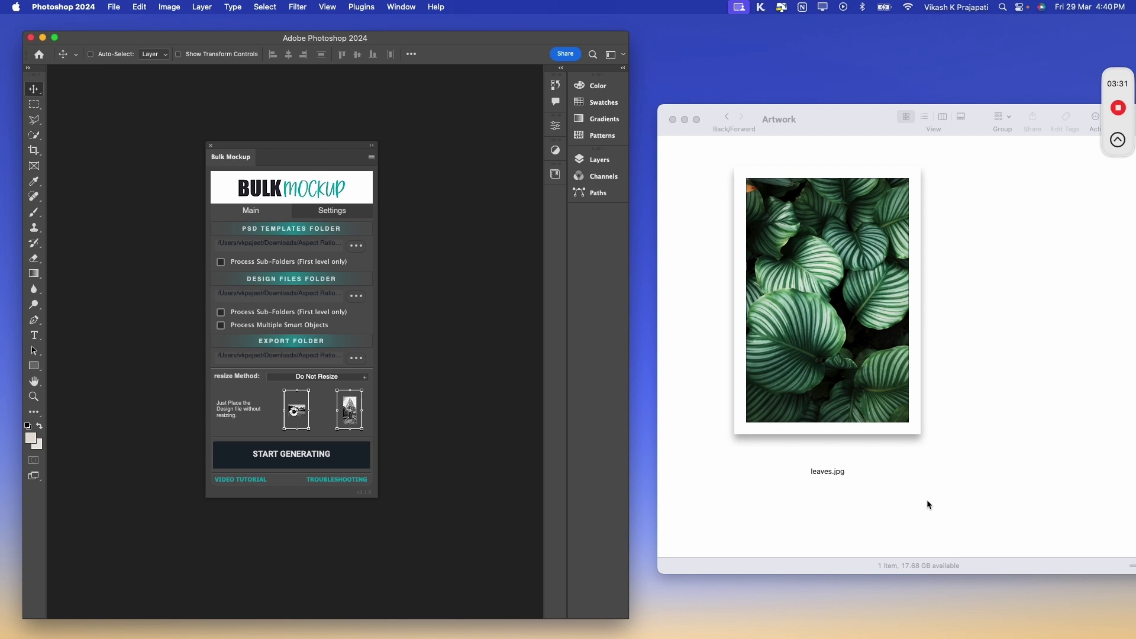
{"action": "left_click", "coordinate": [356, 295]}
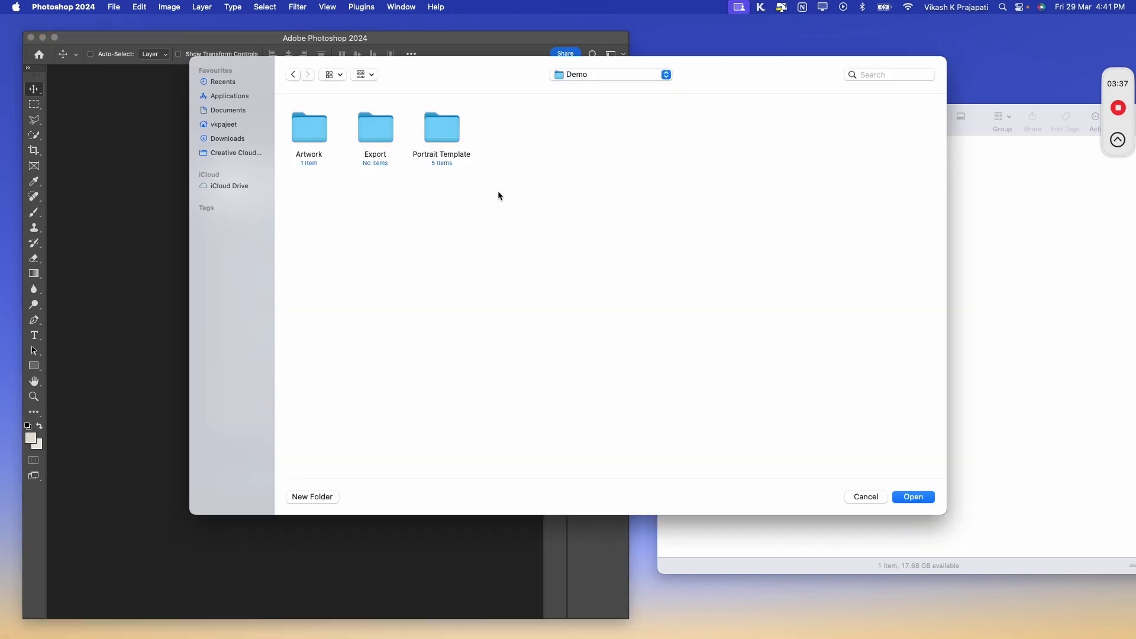
{"action": "left_click", "coordinate": [322, 139]}
{"action": "left_click", "coordinate": [907, 498]}
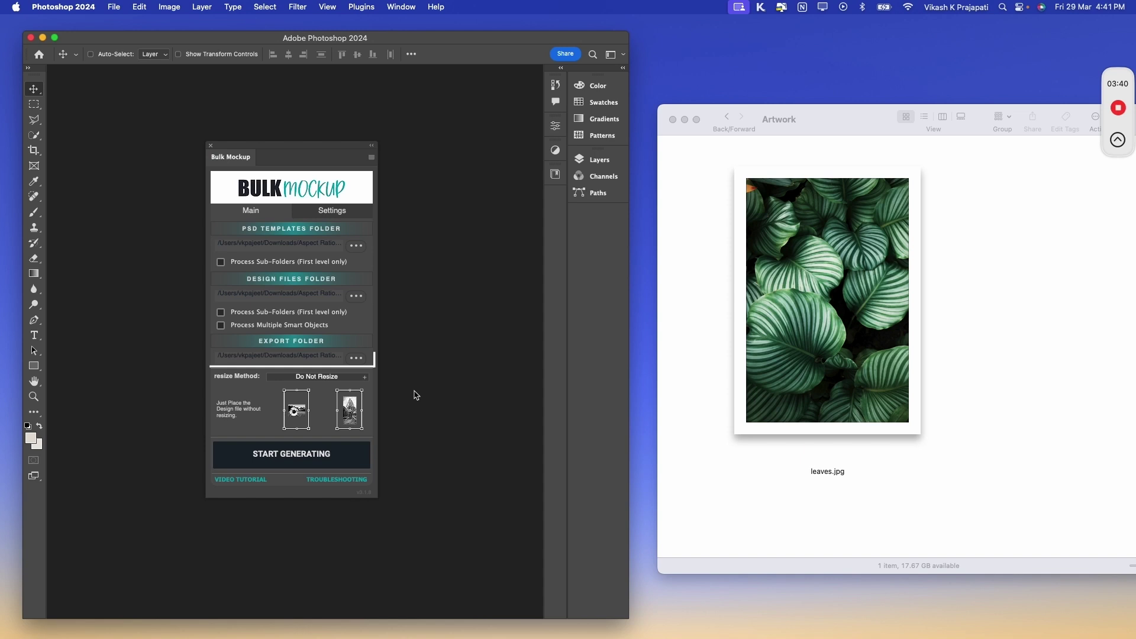
{"action": "left_click", "coordinate": [356, 358]}
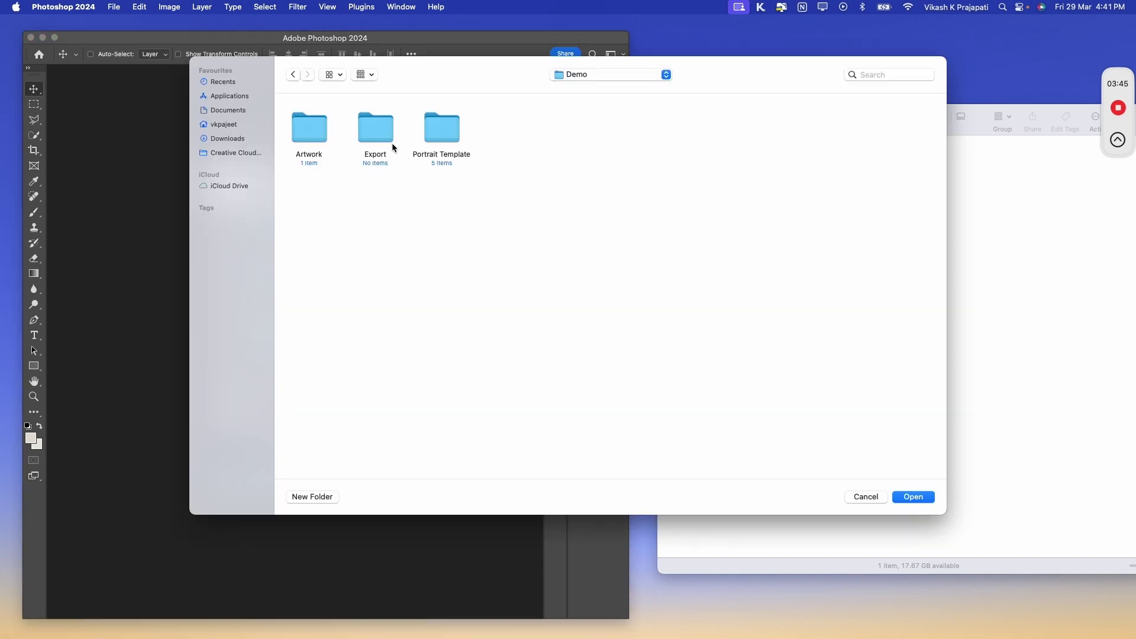
{"action": "left_click", "coordinate": [377, 143]}
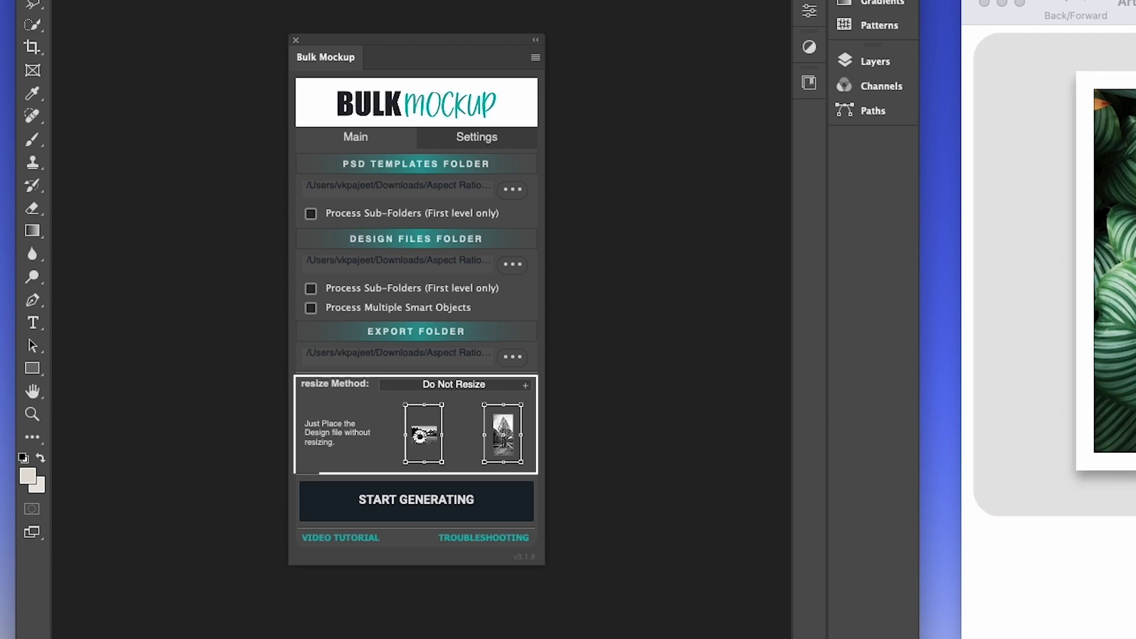
Try Fill canvas/Stretch and Fit to canvas without cropping, then settle on Fill canvas cropping the extra.
{"action": "left_click", "coordinate": [472, 389]}
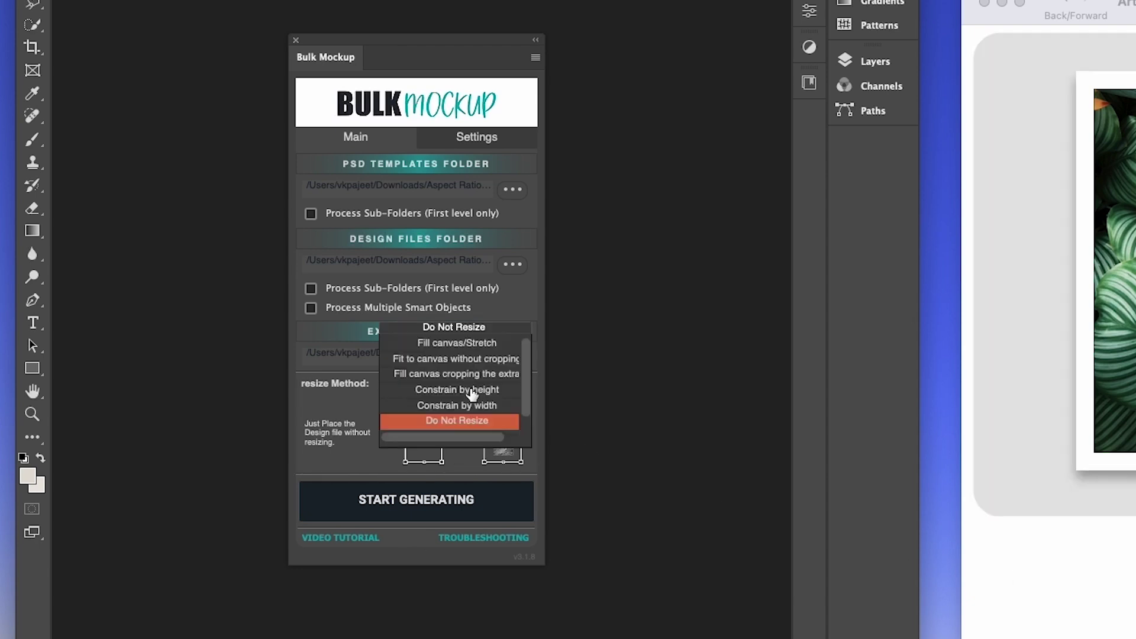
{"action": "left_click", "coordinate": [457, 345]}
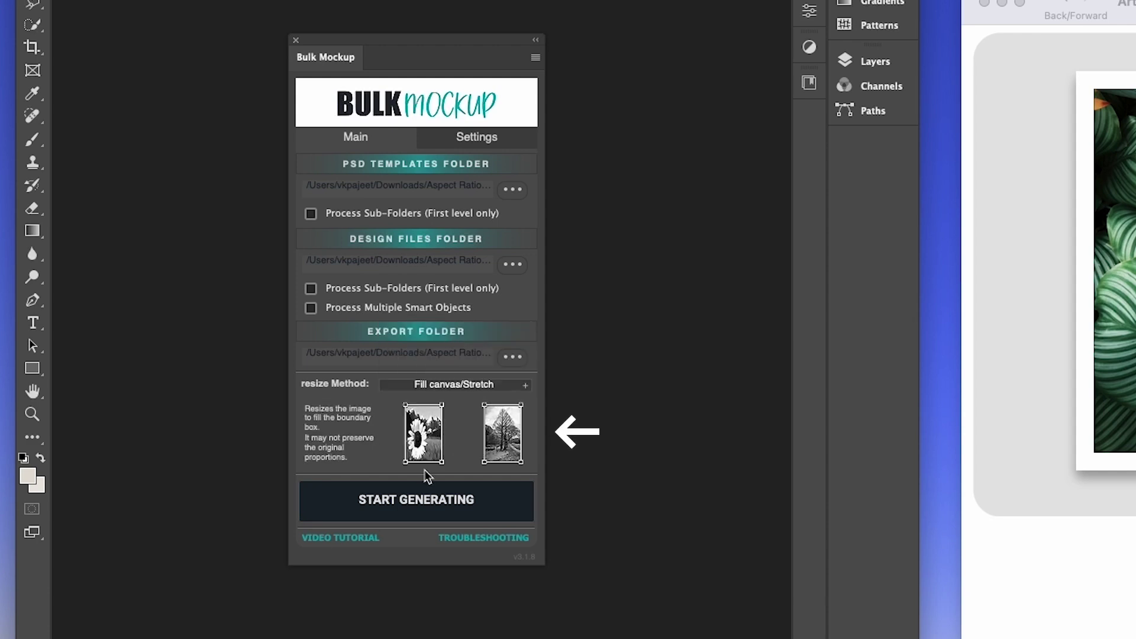
{"action": "left_click", "coordinate": [451, 387]}
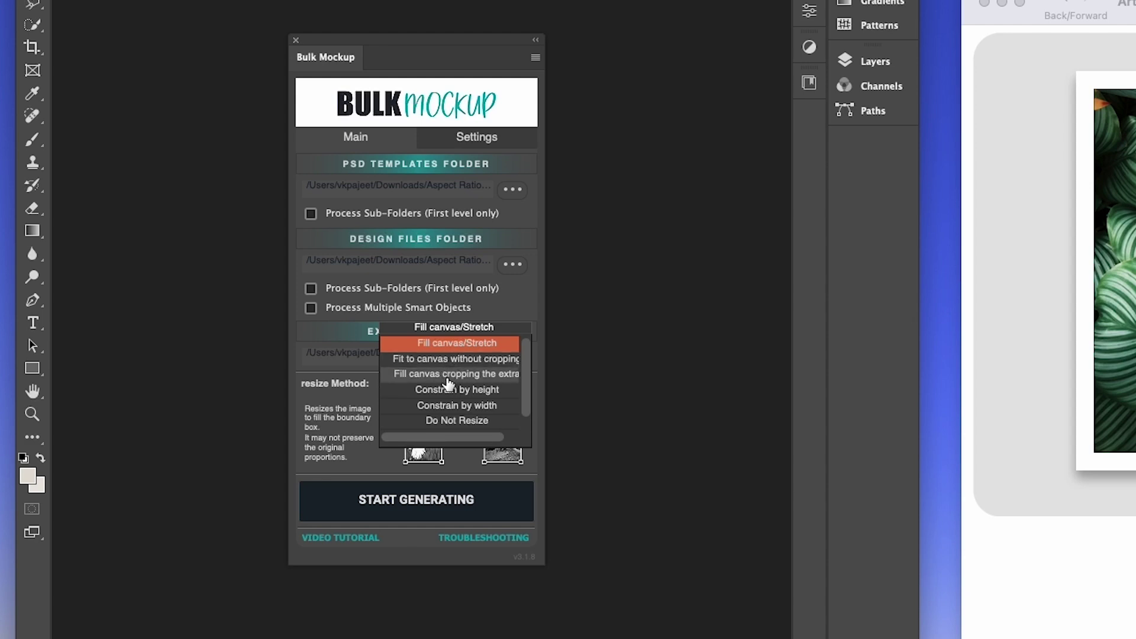
{"action": "left_click", "coordinate": [447, 378]}
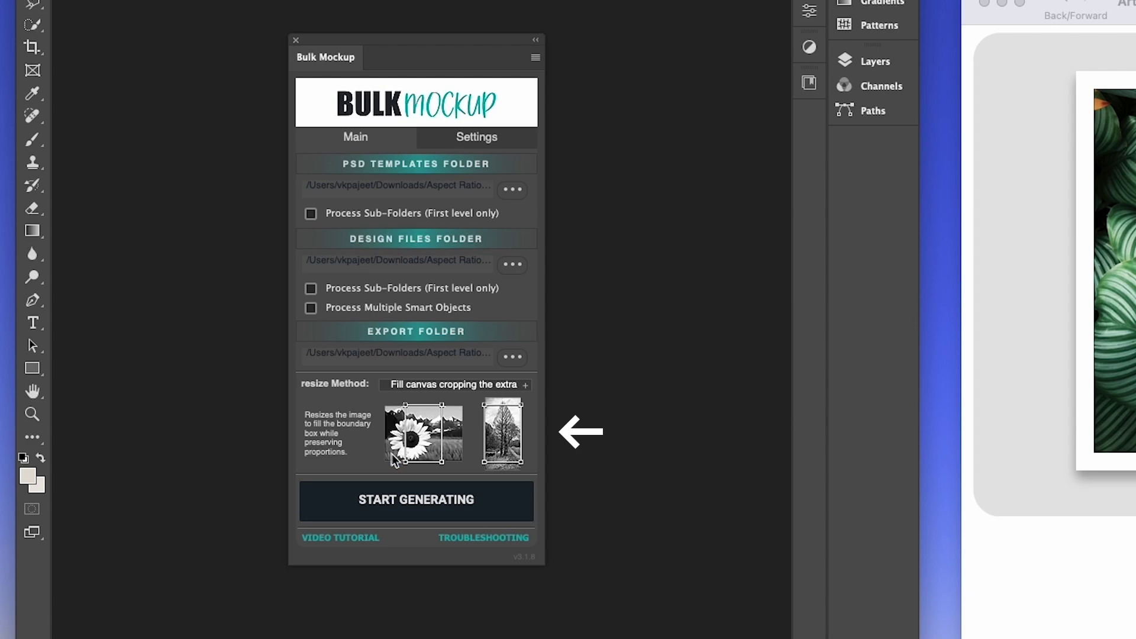
{"action": "left_click", "coordinate": [403, 386]}
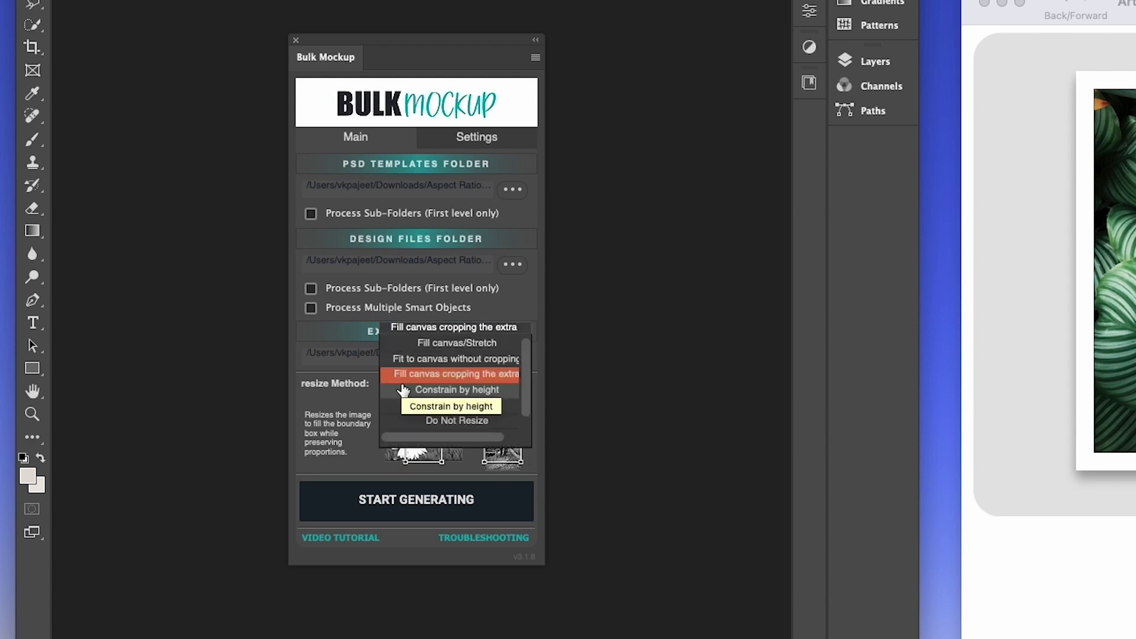
{"action": "left_click", "coordinate": [414, 359]}
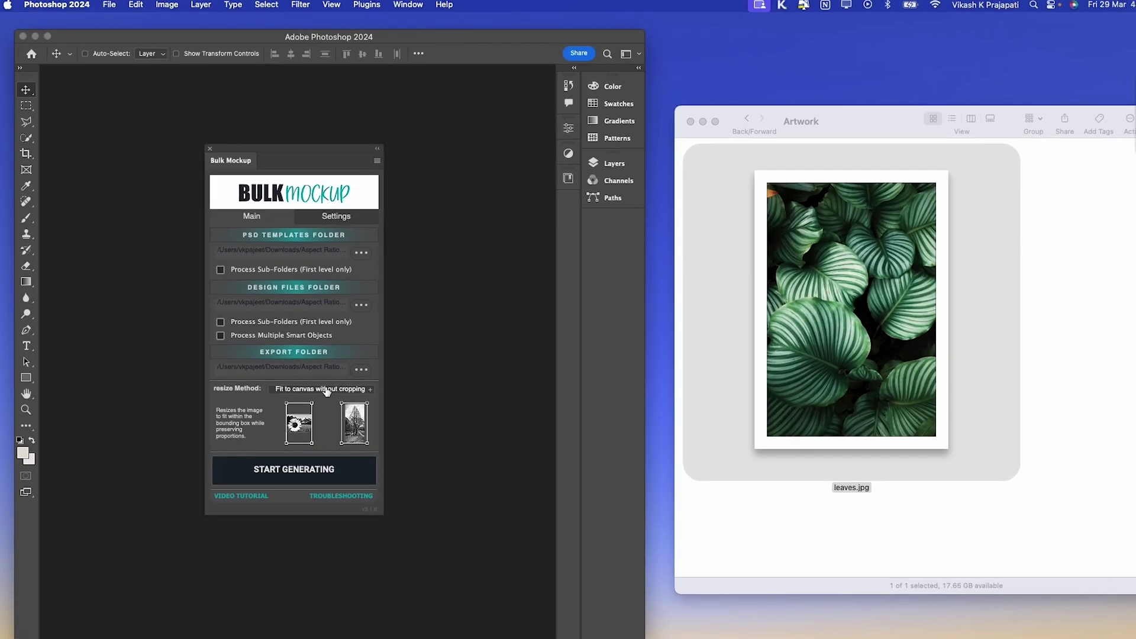
{"action": "left_click", "coordinate": [326, 390]}
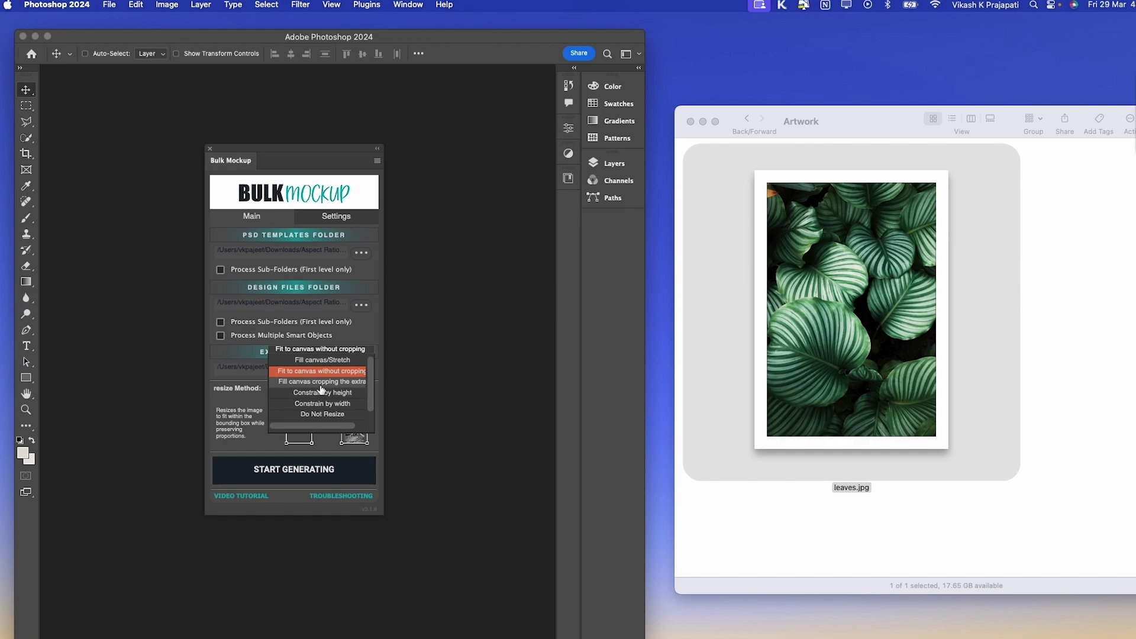
{"action": "left_click", "coordinate": [320, 384]}
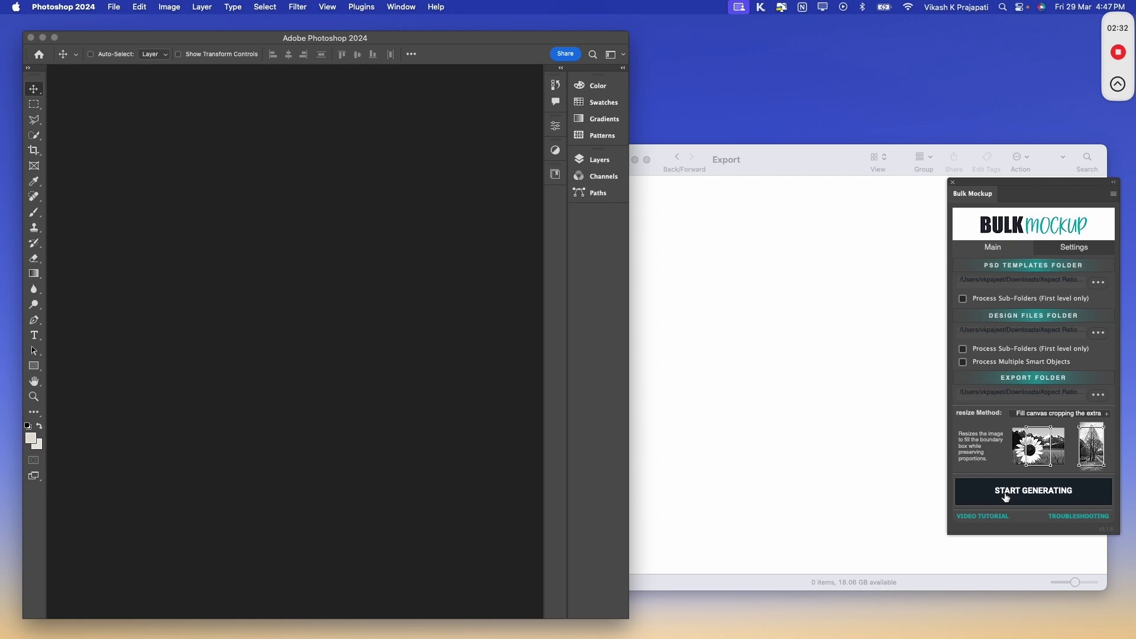
Generate the 11x14, 18x24, 24x30, 24x36 and A1 leaves mockup JPGs.
{"action": "left_click", "coordinate": [1005, 498]}
{"action": "left_click", "coordinate": [800, 432]}
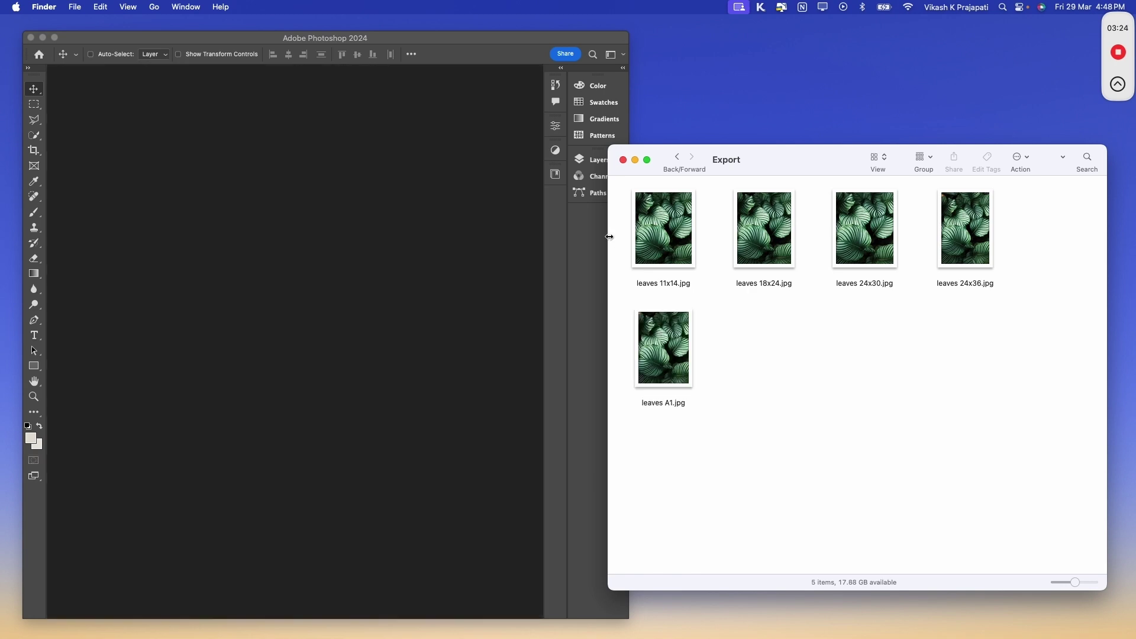
Widen the Export window and enlarge its previews to inspect leaves 11x14.jpg and leaves 18x24.jpg.
{"action": "left_click_drag", "start_coordinate": [609, 237], "coordinate": [178, 237]}
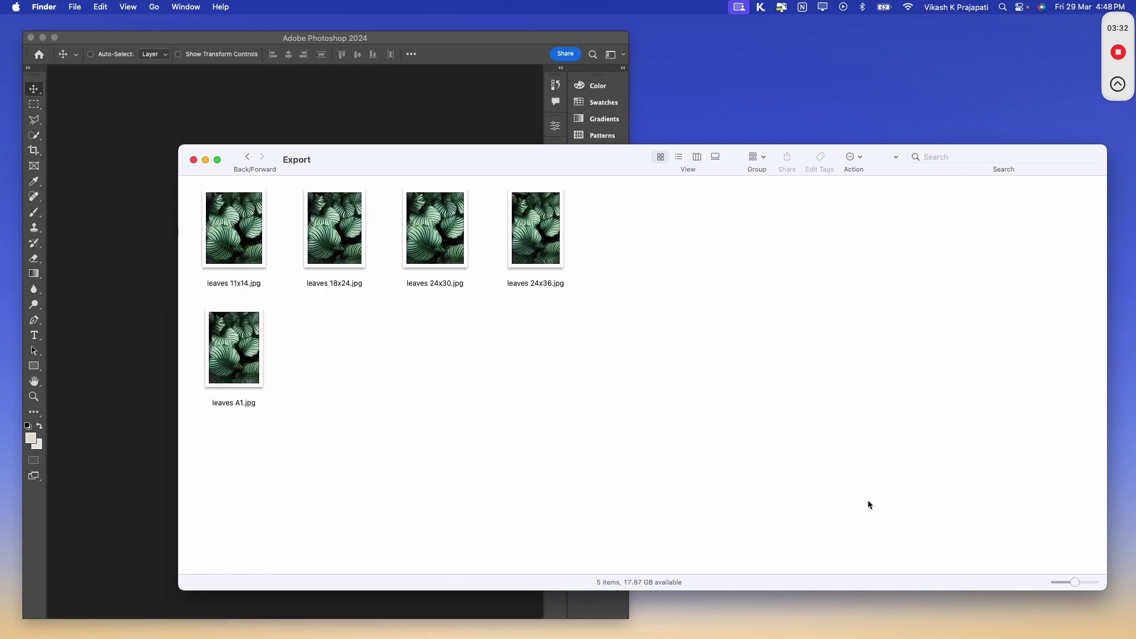
{"action": "left_click_drag", "start_coordinate": [1075, 582], "coordinate": [1085, 583]}
{"action": "left_click", "coordinate": [272, 335]}
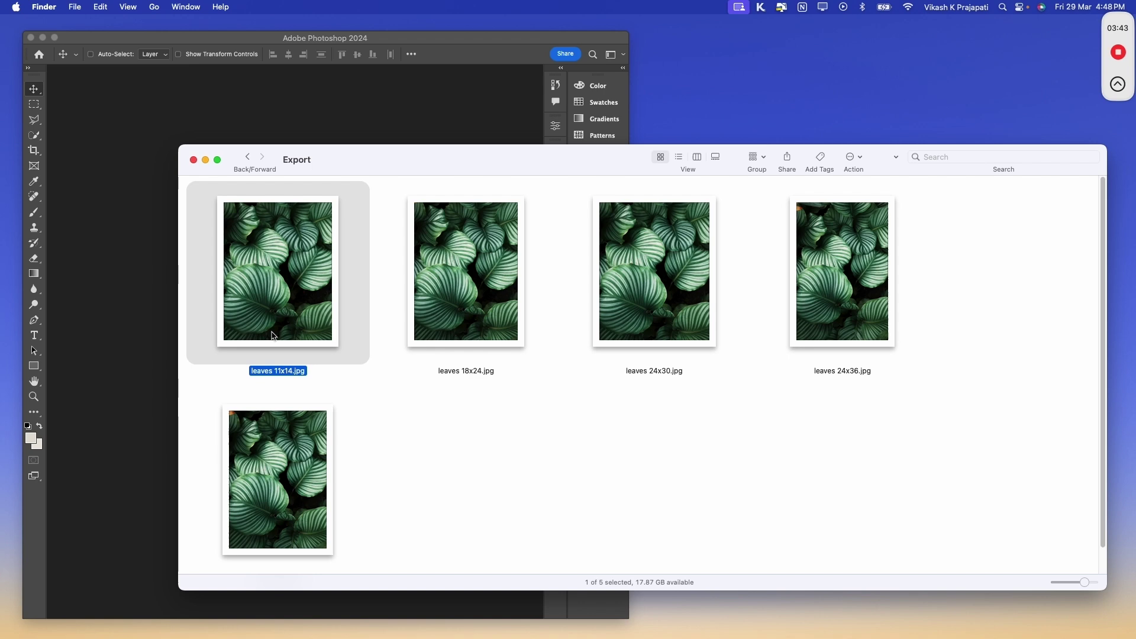
{"action": "left_click", "coordinate": [500, 314]}
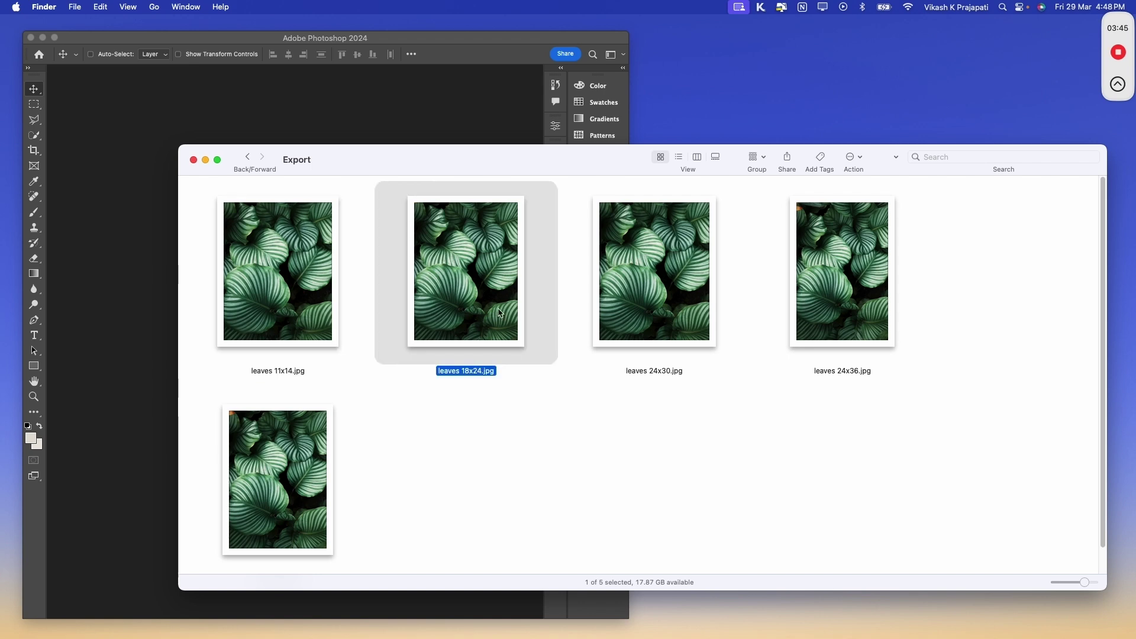
{"action": "left_click", "coordinate": [598, 461]}
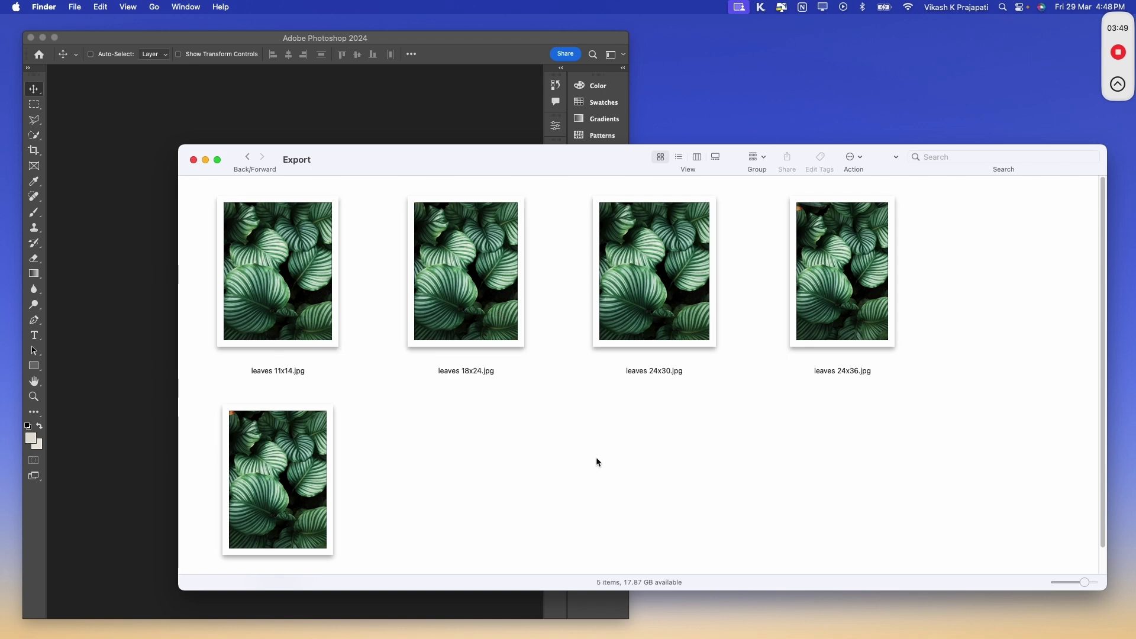